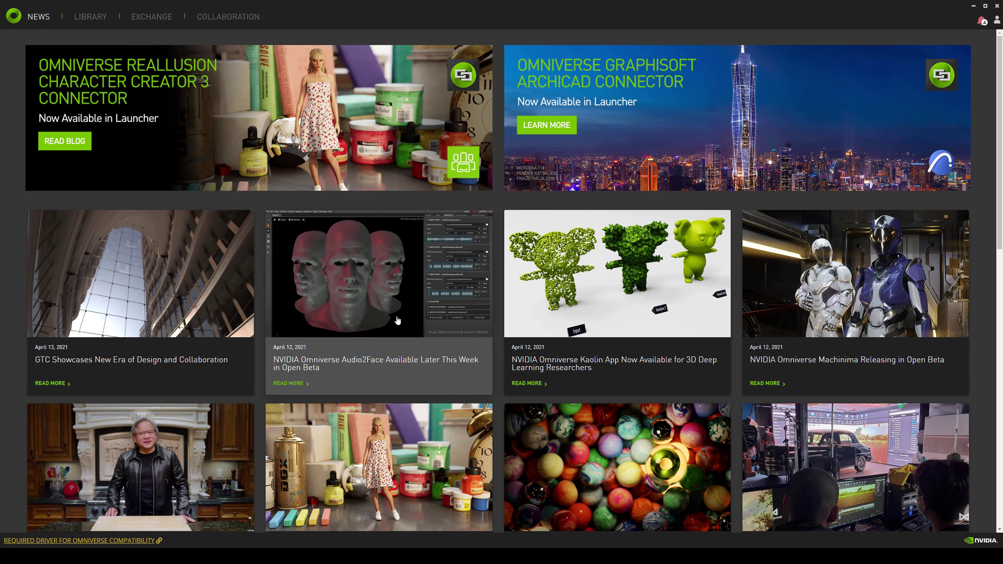
- View the Reallusion Character Creator 3.41 connector card under Exchange > Connectors in the Launcher
left_click(146, 17)
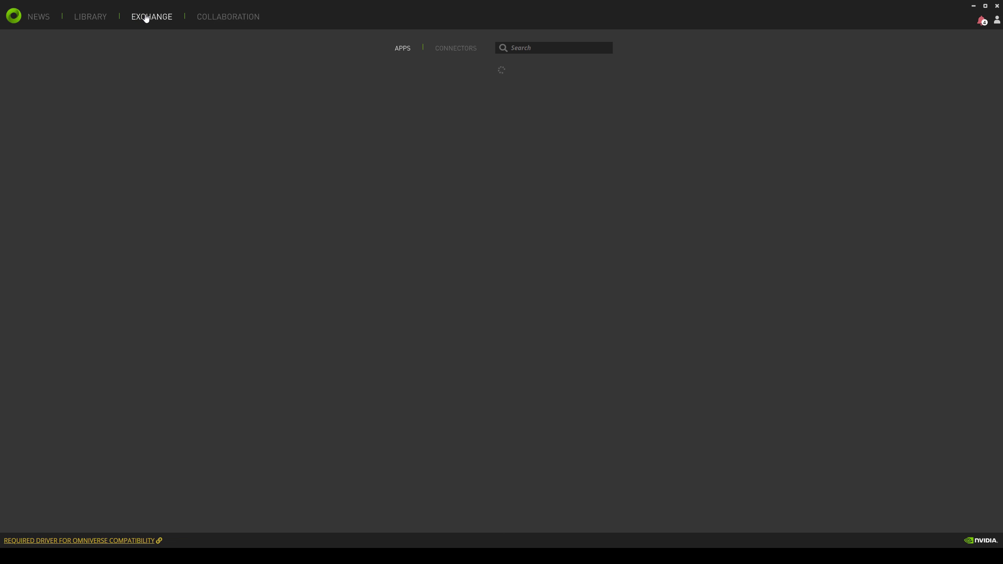
left_click(463, 49)
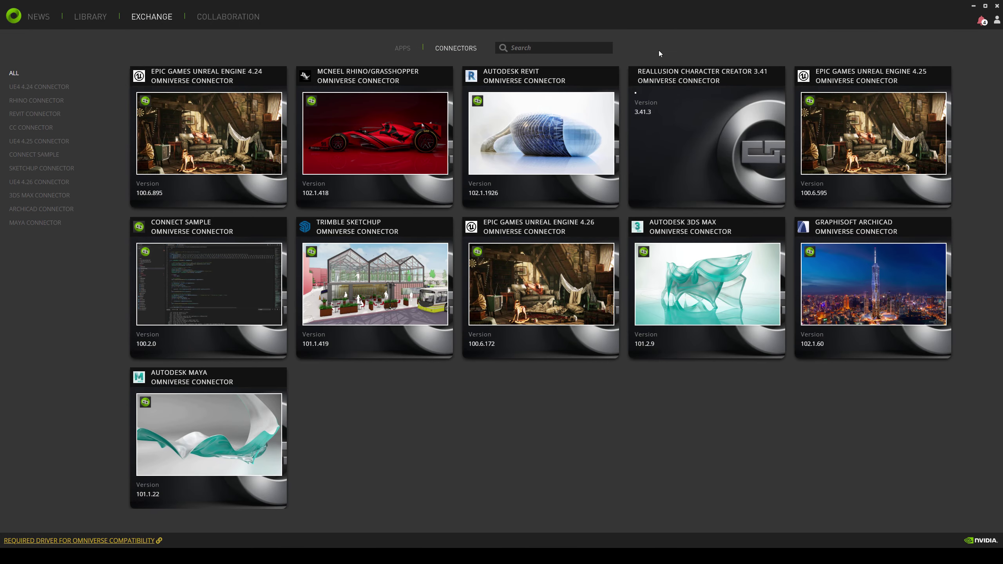
left_click(669, 107)
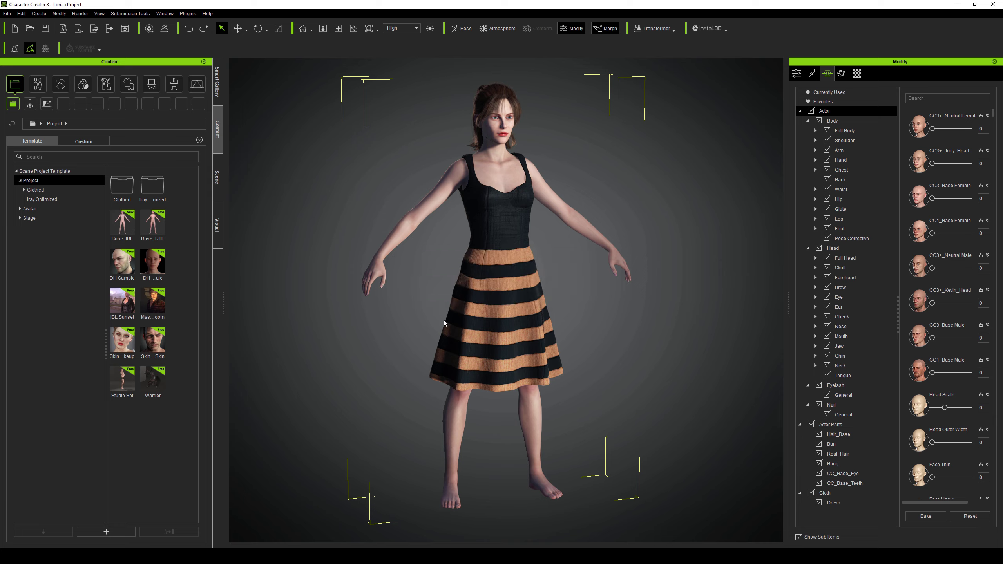
- Dismiss the CC3+ morph slider conversion notice with OK
left_click(521, 298)
left_click(187, 14)
mouse_move(197, 47)
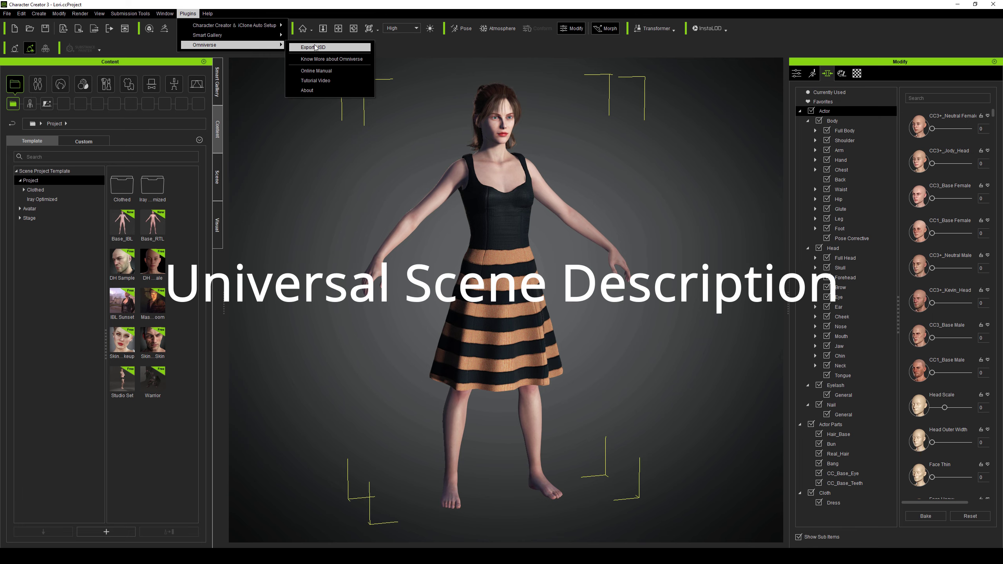
left_click(339, 49)
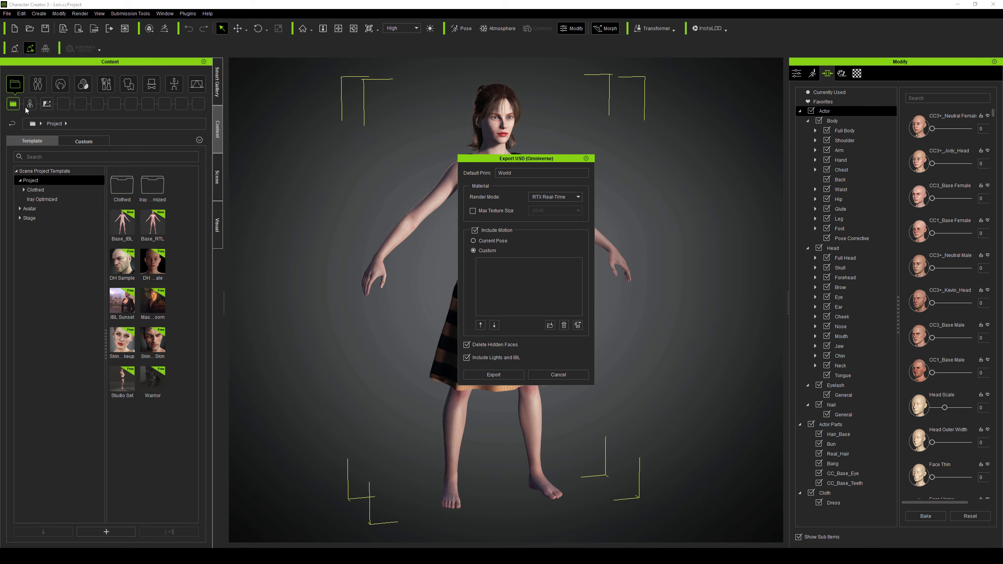
- Locate the Female MotionPlus Await motion file in Explorer from the Motion library
left_click(553, 375)
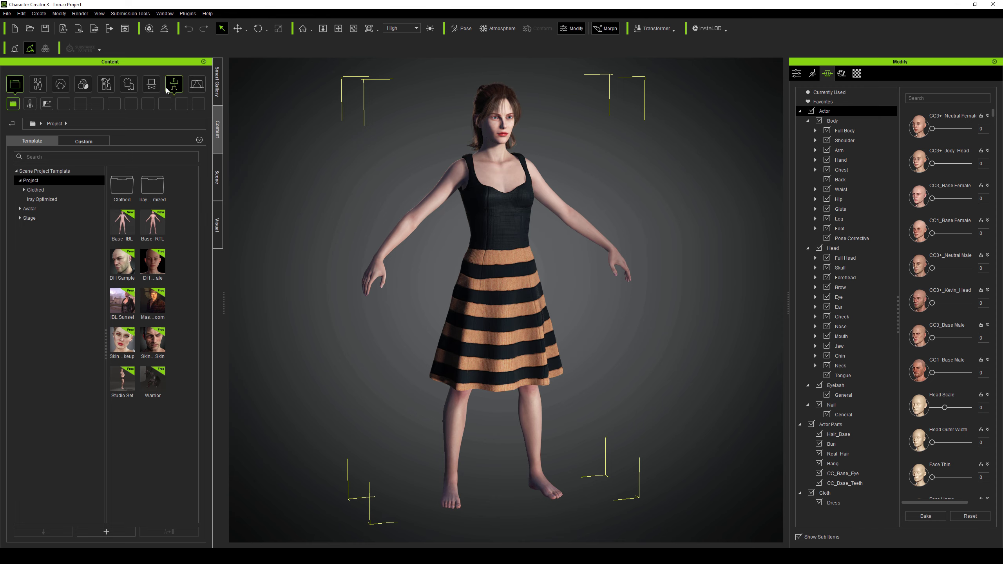
left_click(166, 87)
double_click(122, 185)
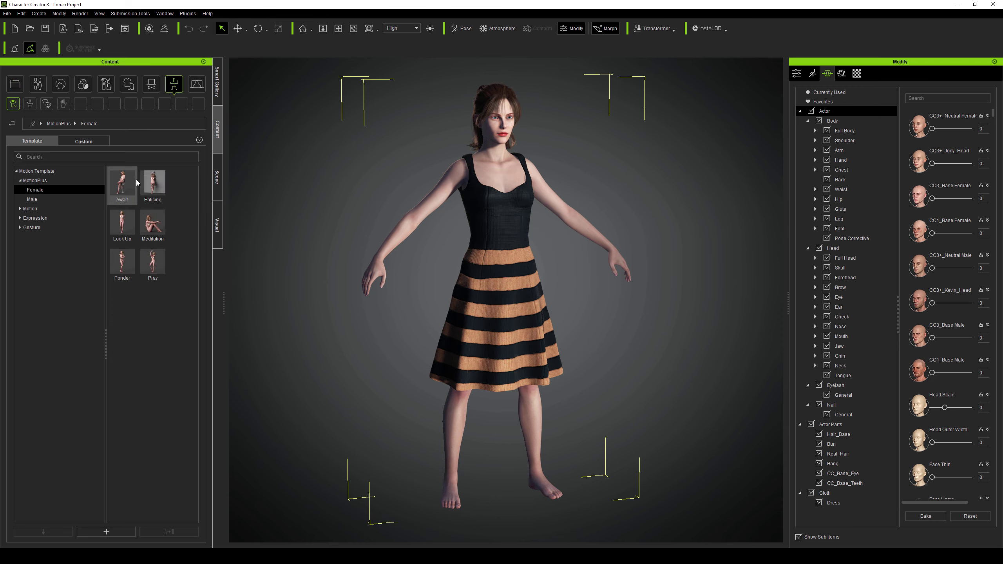
right_click(129, 183)
left_click(158, 245)
left_click_drag(454, 176, 121, 192)
- Add Await.iMotionPlus to the Export USD dialog's Custom motion list and export
left_click(188, 14)
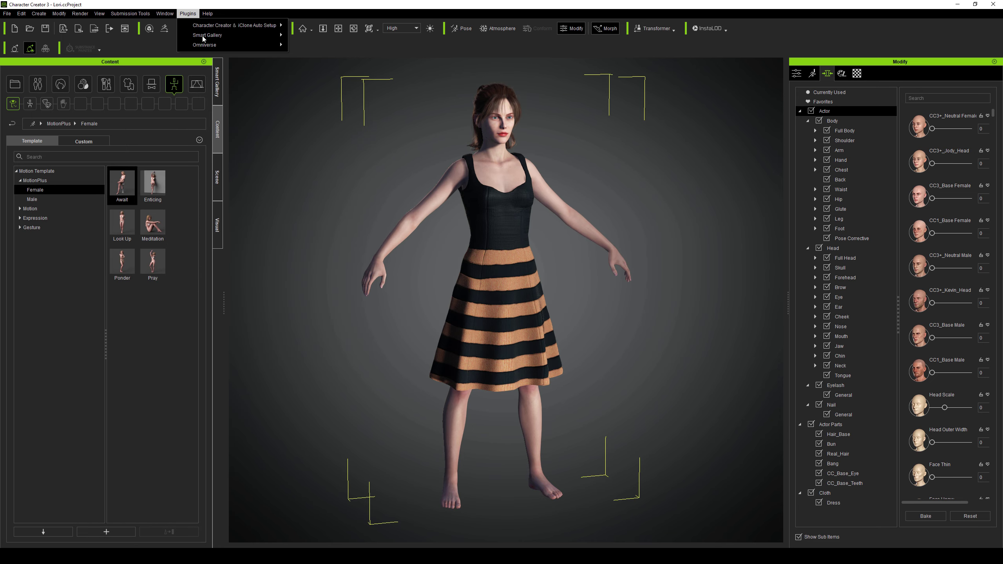
left_click(331, 47)
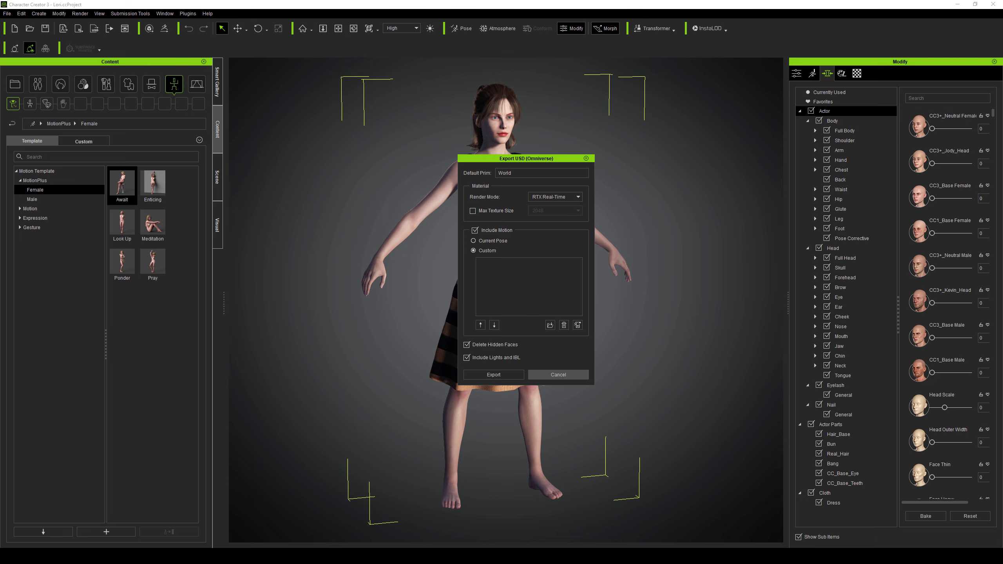
left_click(224, 503)
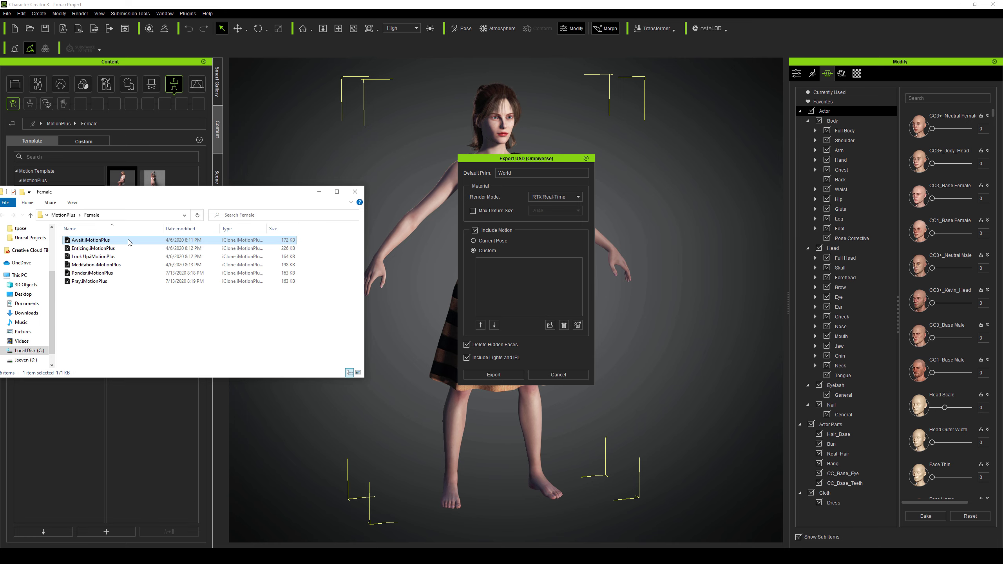
left_click_drag(90, 241, 534, 301)
left_click(312, 196)
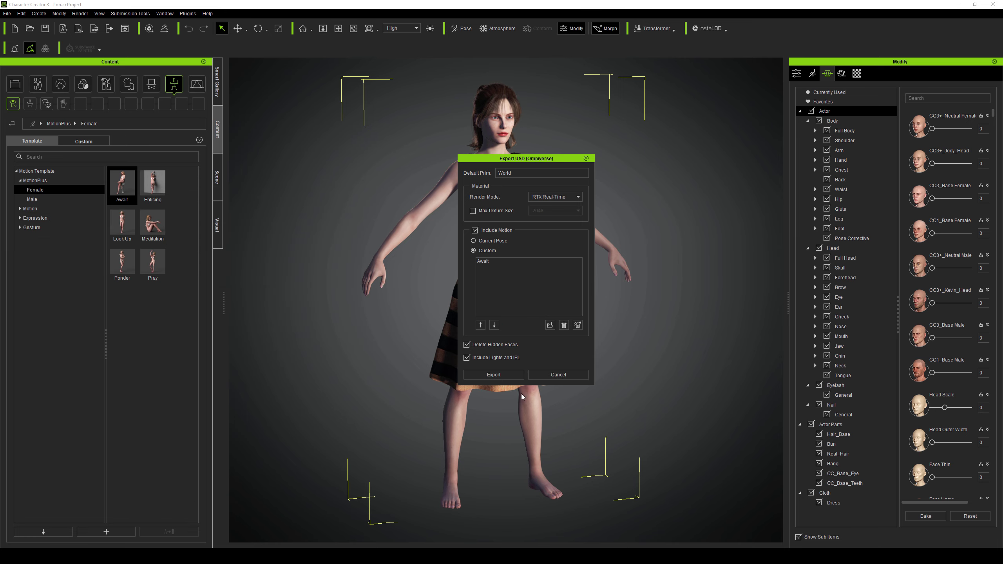
- Review the Library tab and the local Collaboration server contents in the Omniverse Launcher
left_click(486, 375)
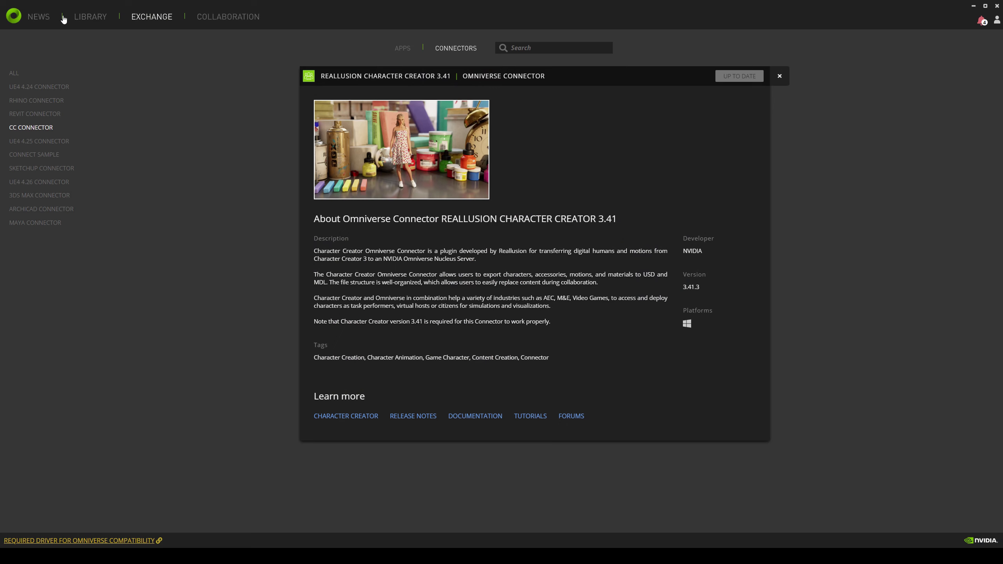
left_click(97, 18)
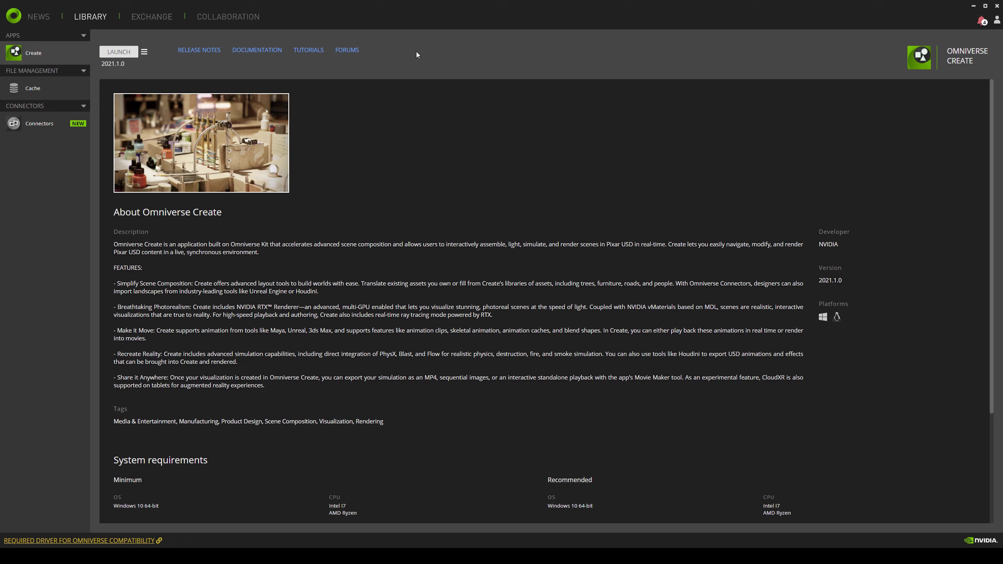
left_click(227, 17)
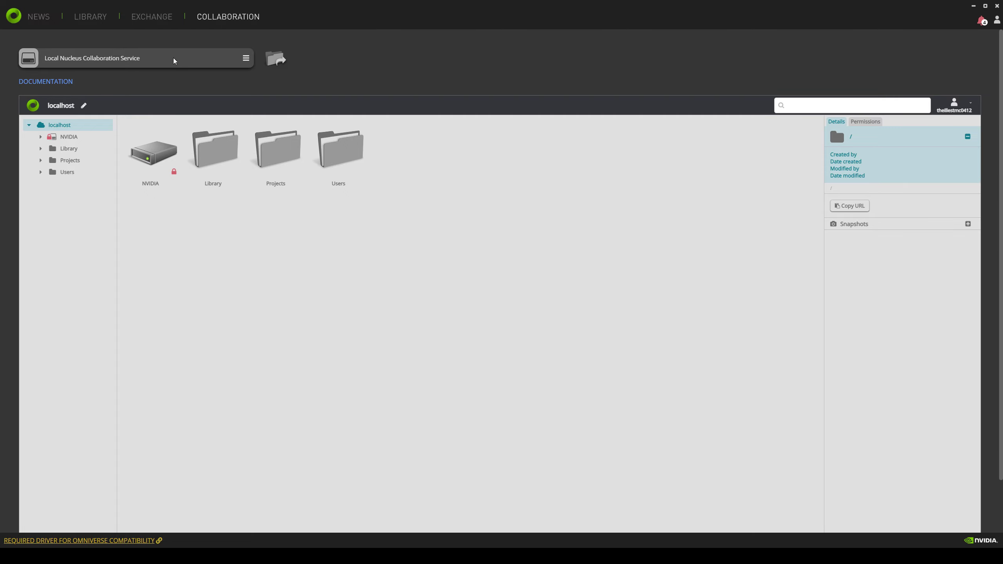
- Launch Omniverse Create from Exchange > Apps
left_click(151, 18)
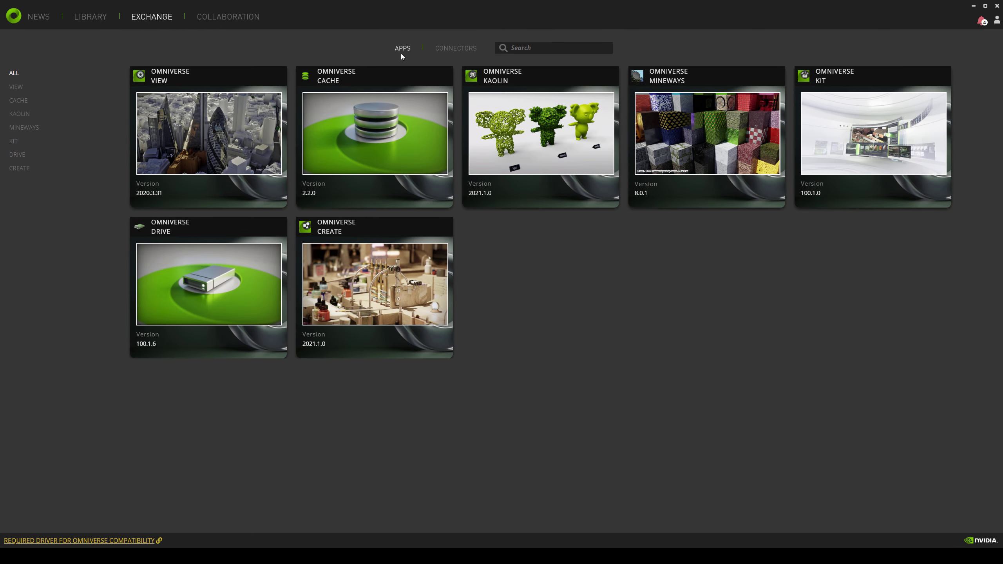
left_click(325, 281)
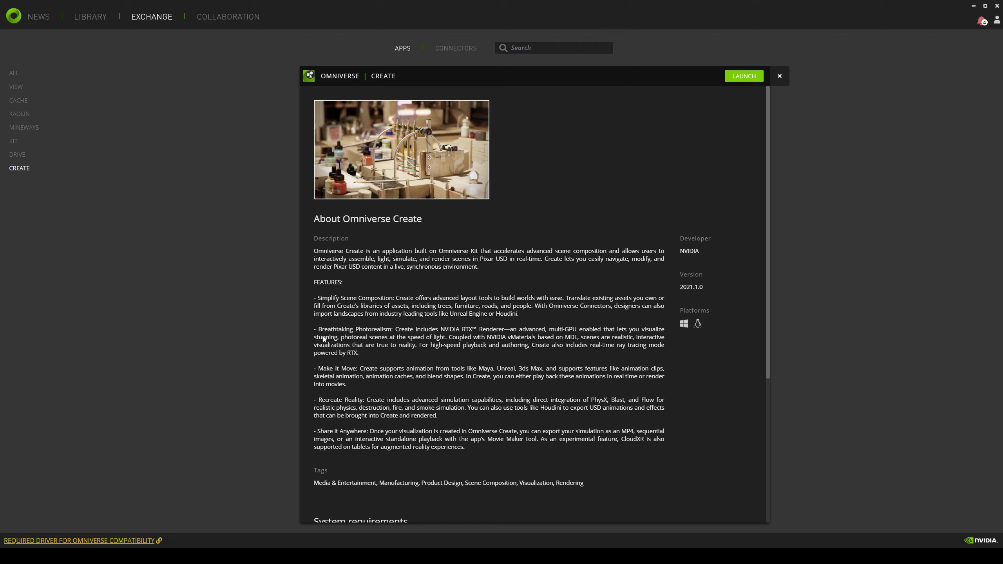
left_click(742, 79)
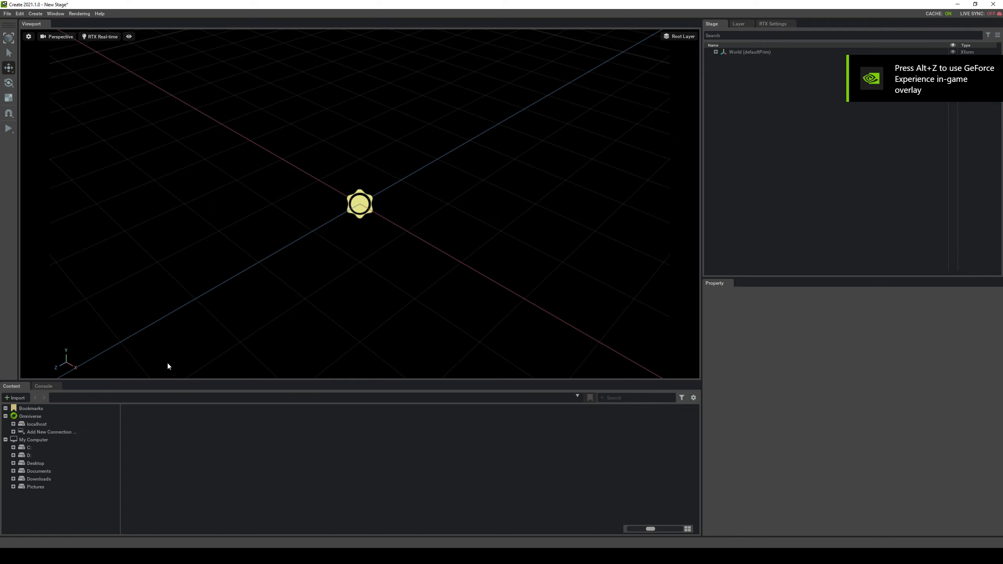
- Open Attic_NVIDIA.usd from the localhost NVIDIA/Samples/OldAttic folder
left_click(34, 424)
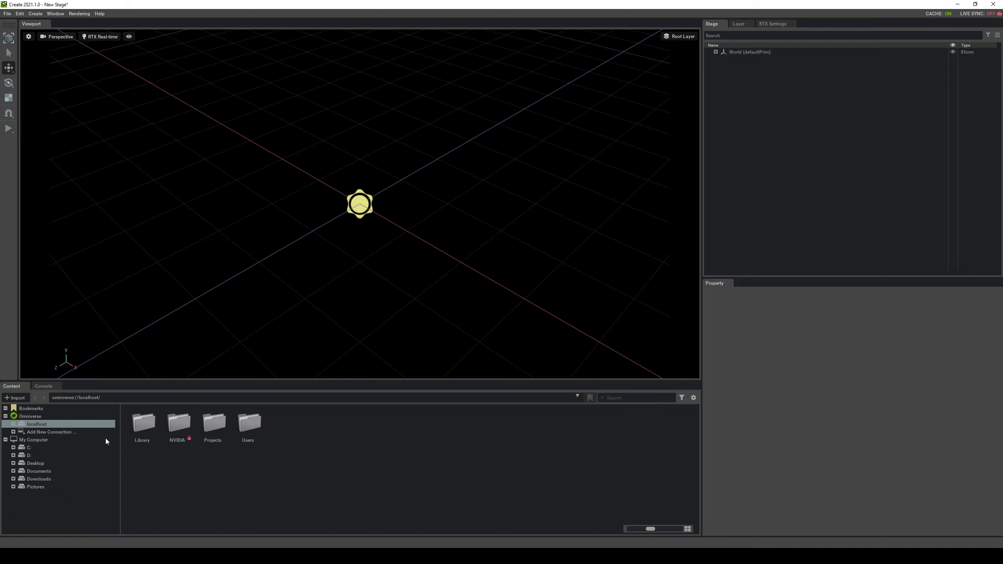
double_click(177, 428)
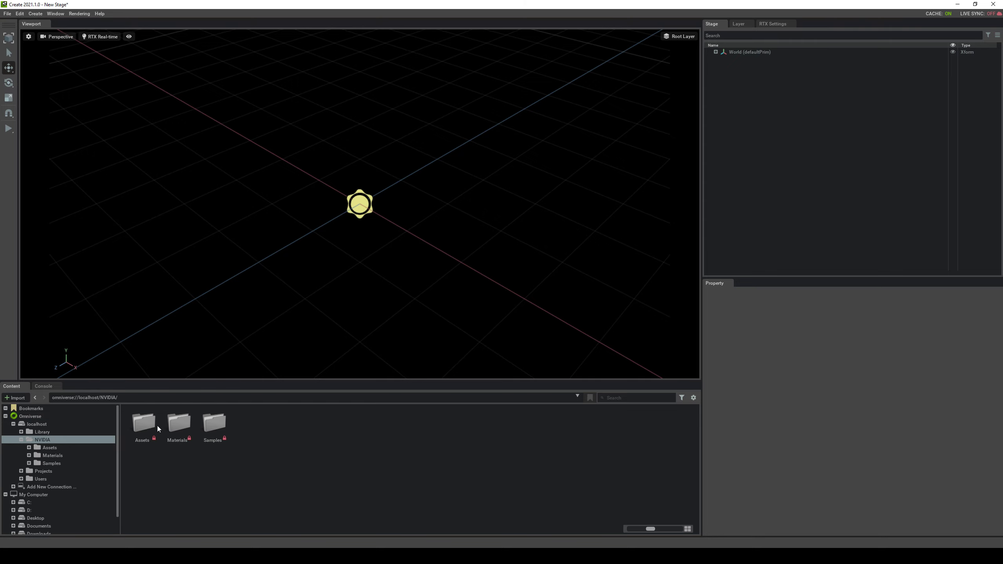
double_click(217, 427)
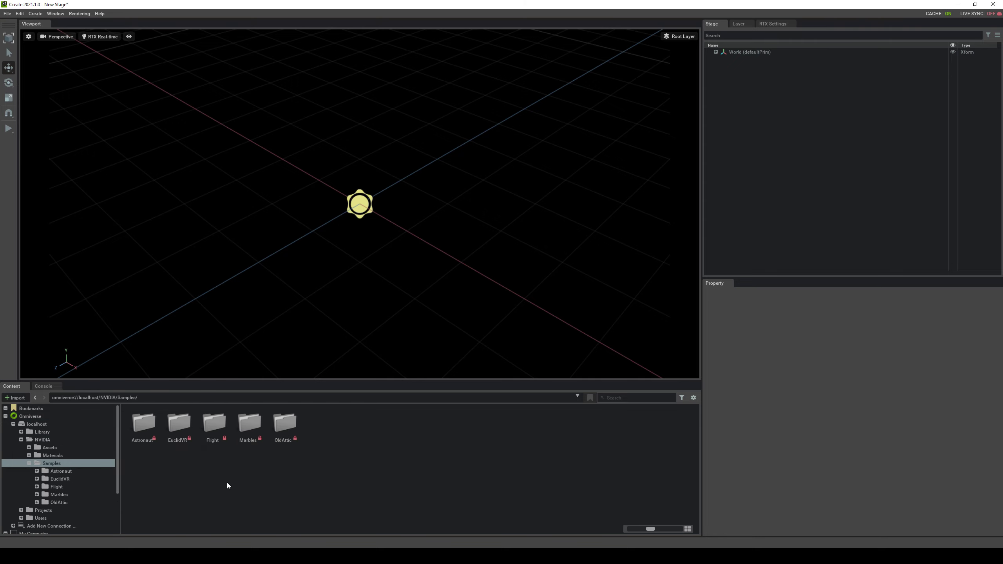
double_click(282, 427)
double_click(249, 423)
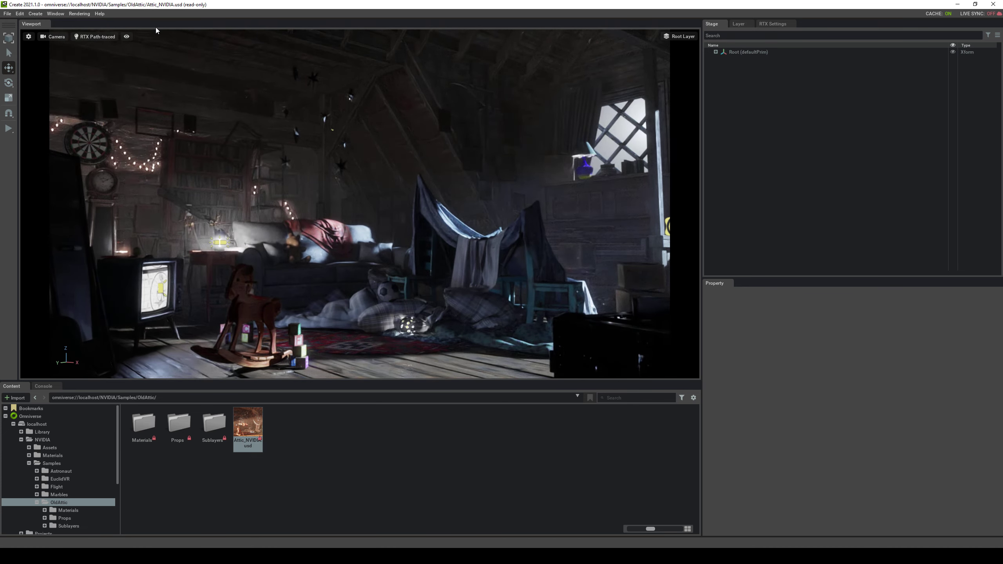
- Switch the viewport to RTX Real-Time and preview the white, wireframe and shaded wireframe modes
left_click(106, 40)
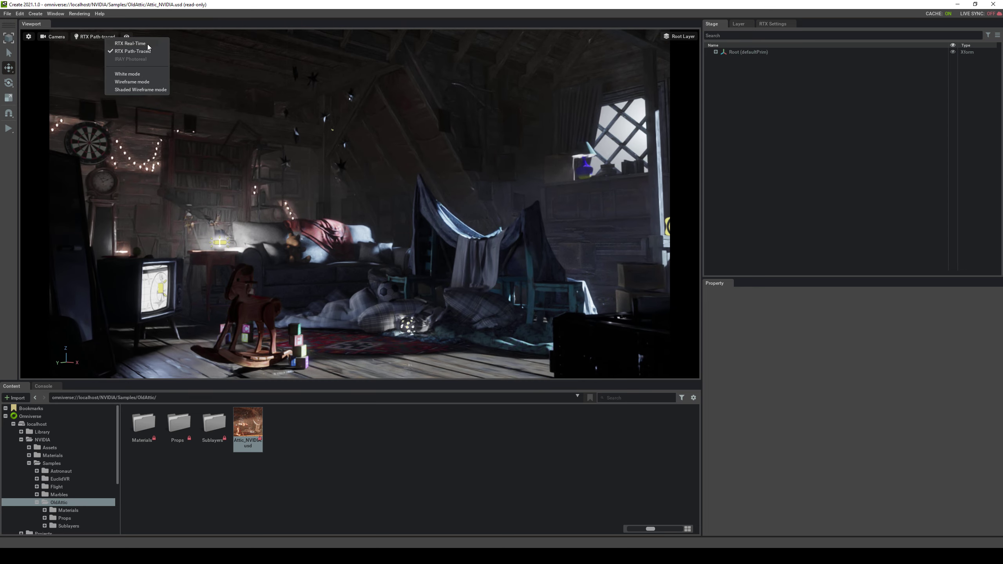
left_click(143, 44)
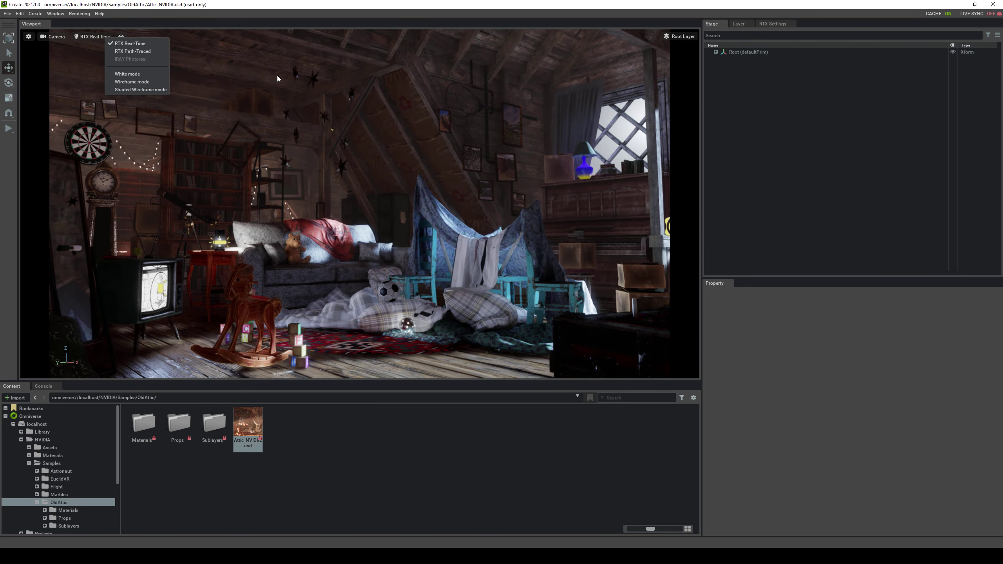
left_click(136, 74)
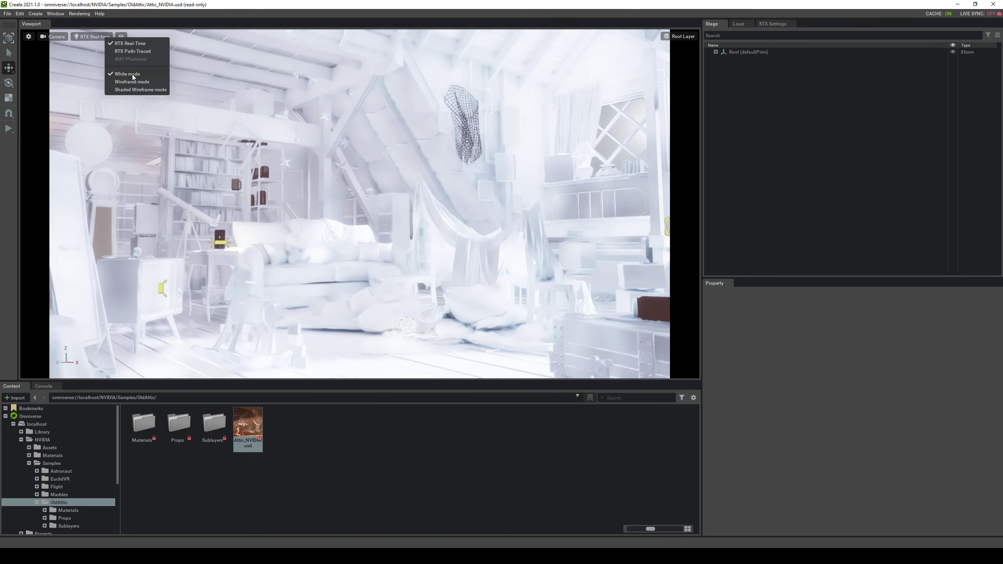
left_click(134, 82)
left_click(136, 81)
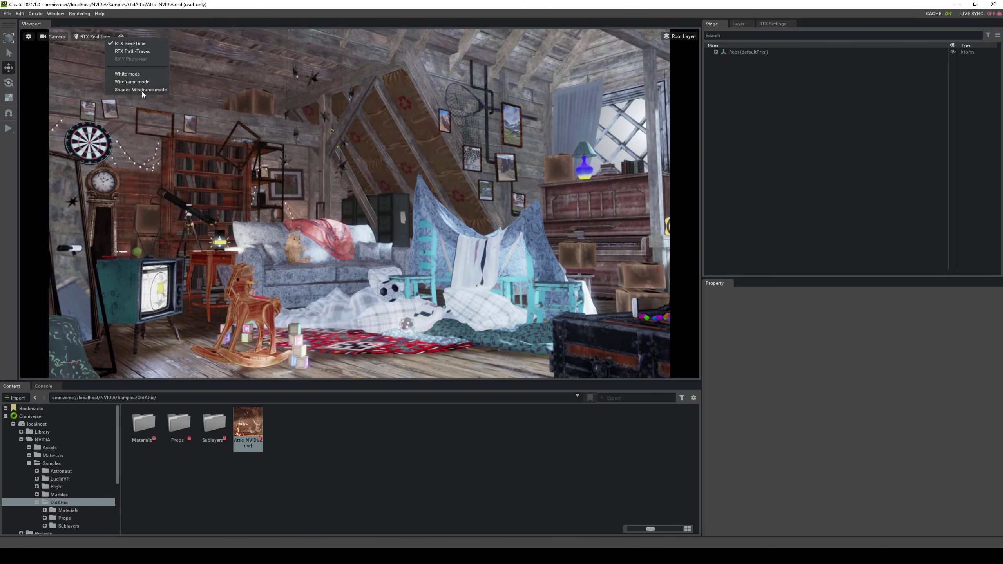
left_click(142, 89)
left_click(436, 211)
- Move the camera into the attic toward the mirror and try the rotate and scale tools
right_click_drag(456, 215, 432, 215)
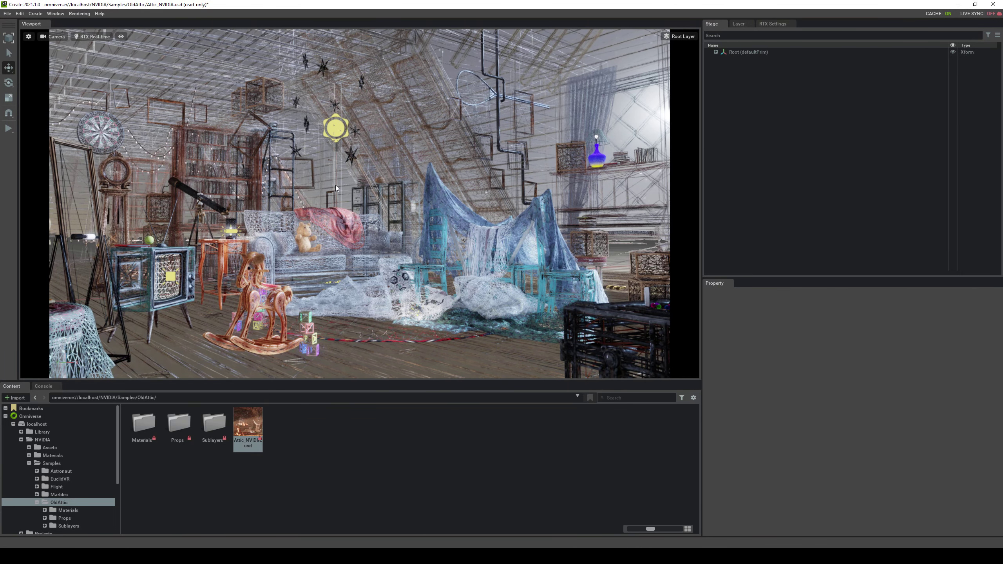
right_click_drag(335, 185, 343, 192)
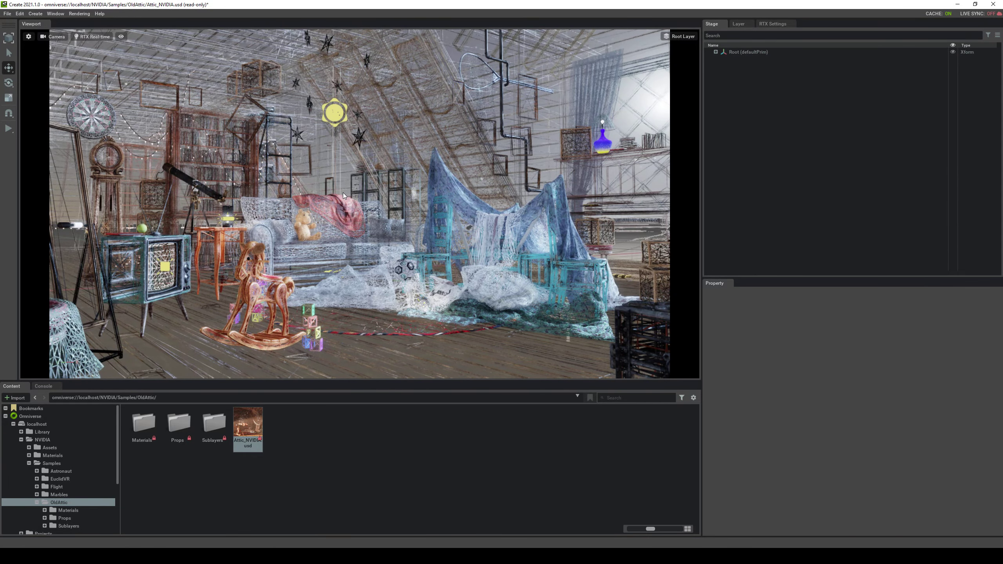
key("e")
key("r")
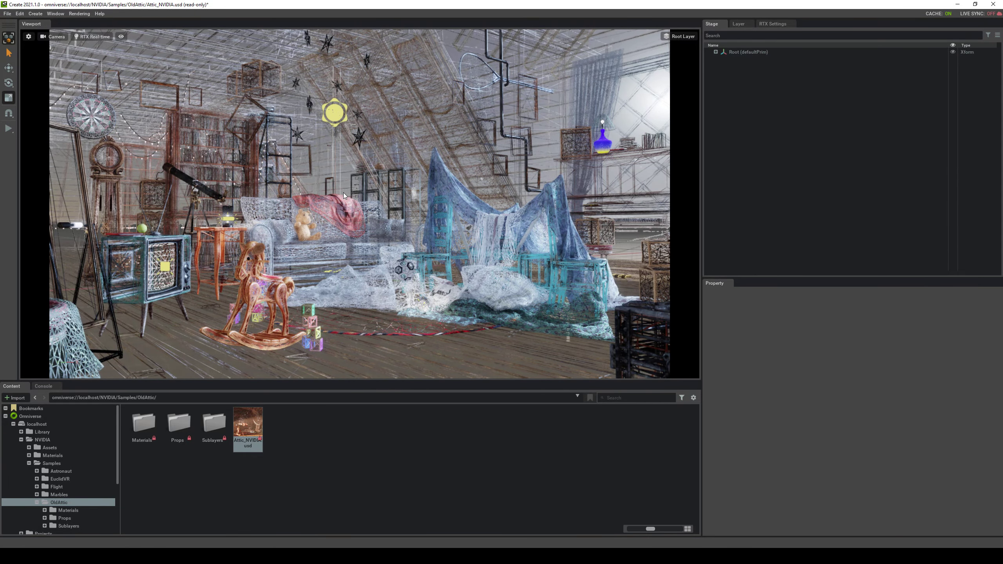
key("e")
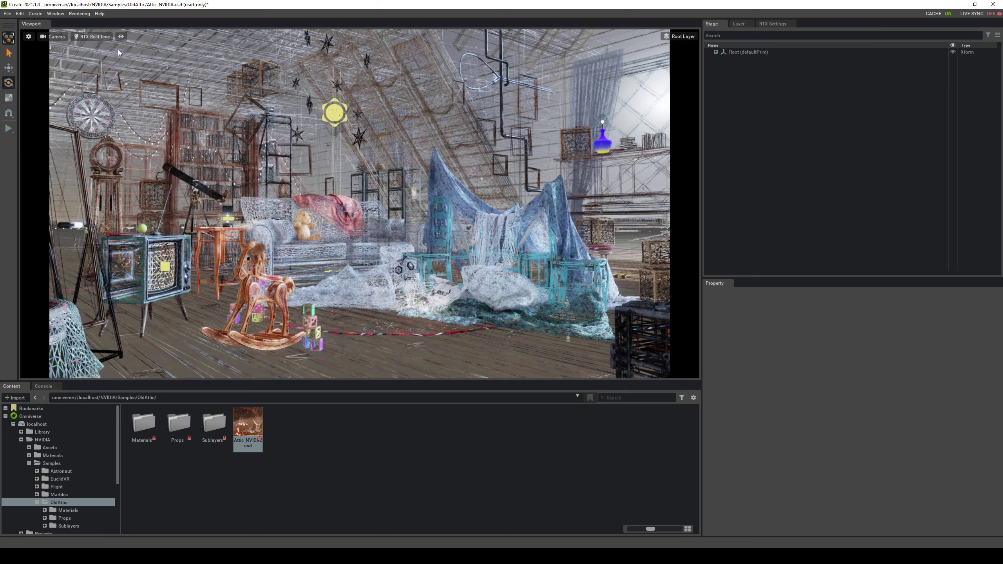
- Turn off Shaded Wireframe mode so the attic renders fully shaded
left_click(95, 36)
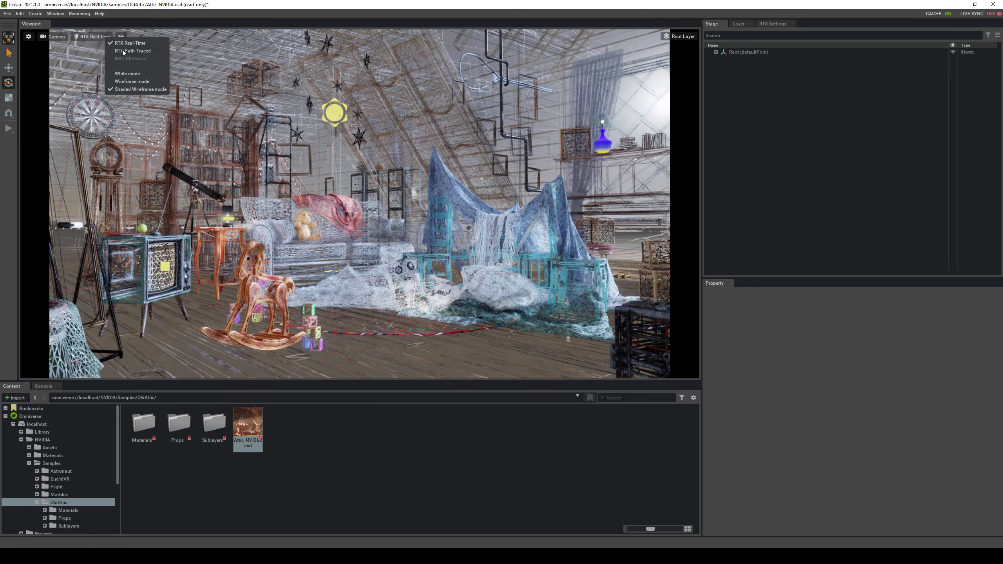
left_click(132, 90)
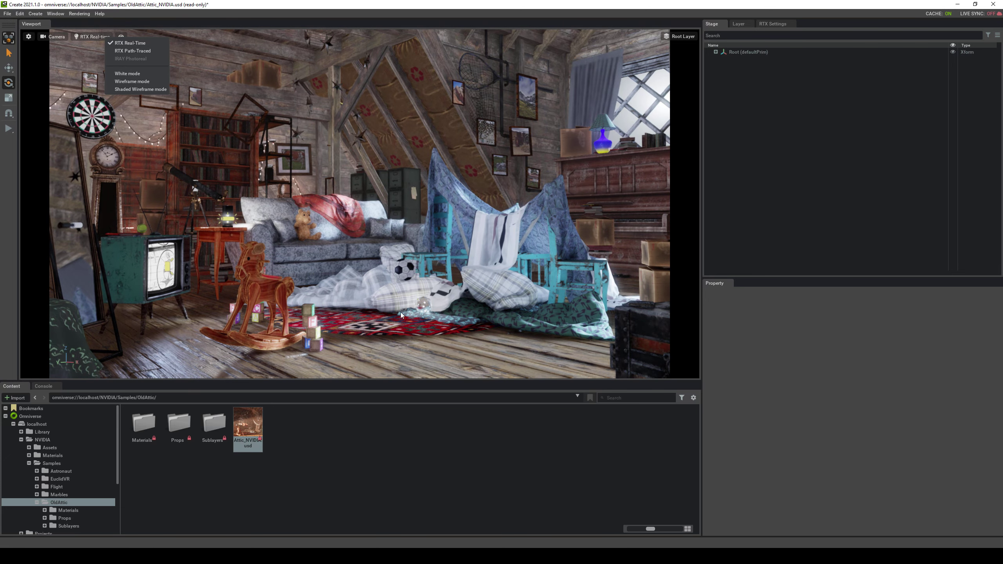
left_click(93, 368)
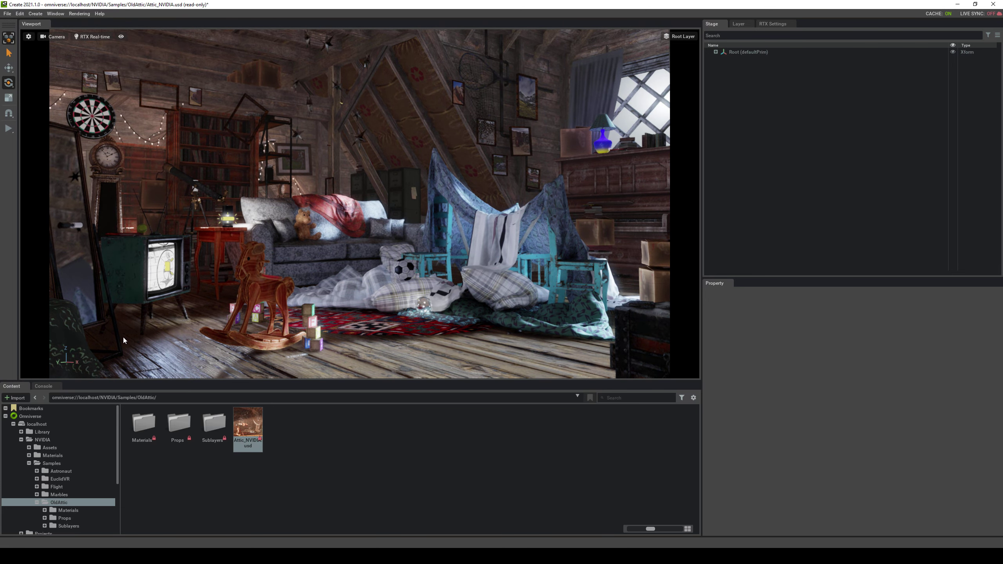
- Drag lori.usd from the Desktop Sa folder into the attic scene
left_click(13, 423)
left_click(5, 416)
left_click(35, 447)
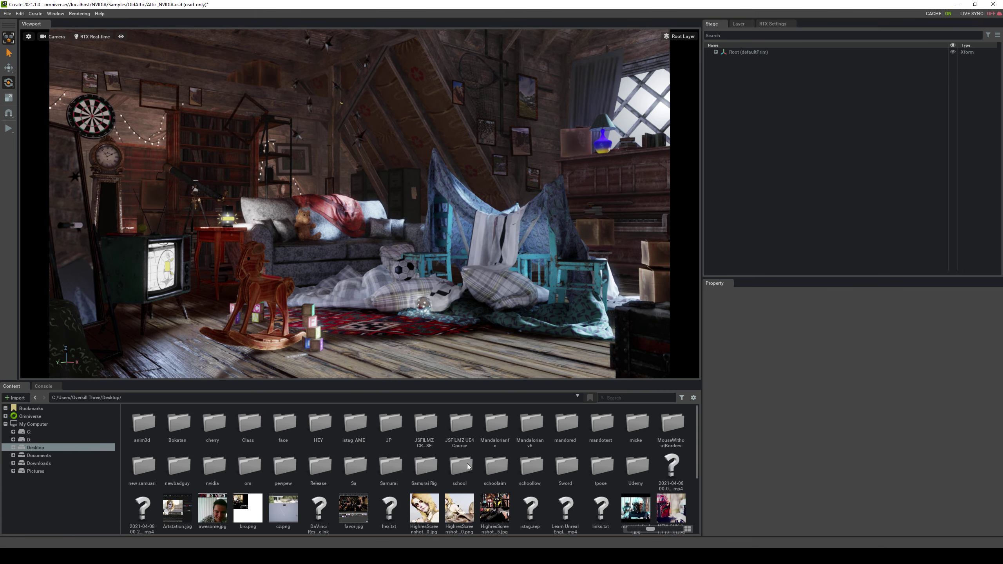
double_click(350, 470)
left_click_drag(287, 451, 442, 317)
- Scale lori uniformly to 1.29 on the attic rug
key("w")
scroll(414, 313, "up", 3)
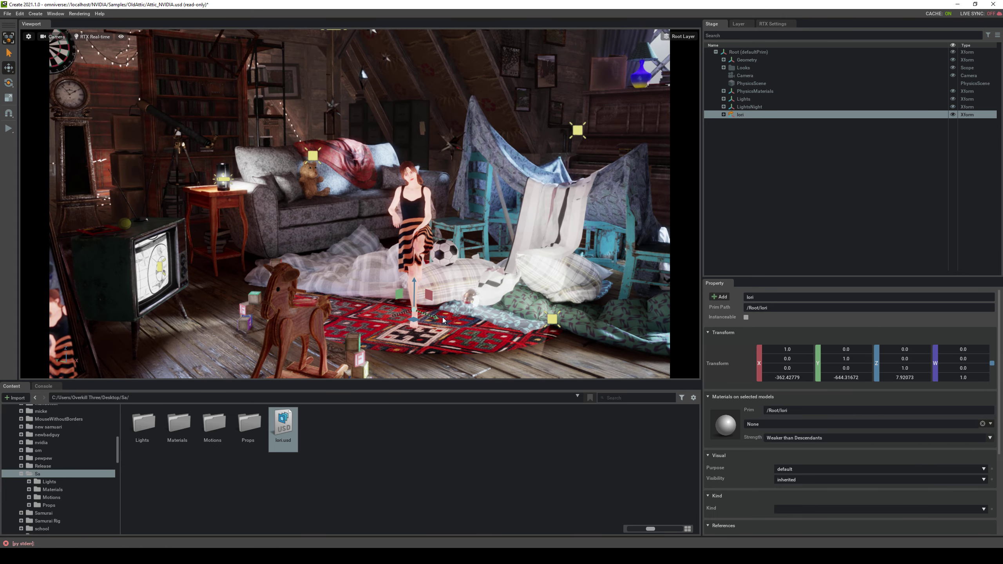
key("r")
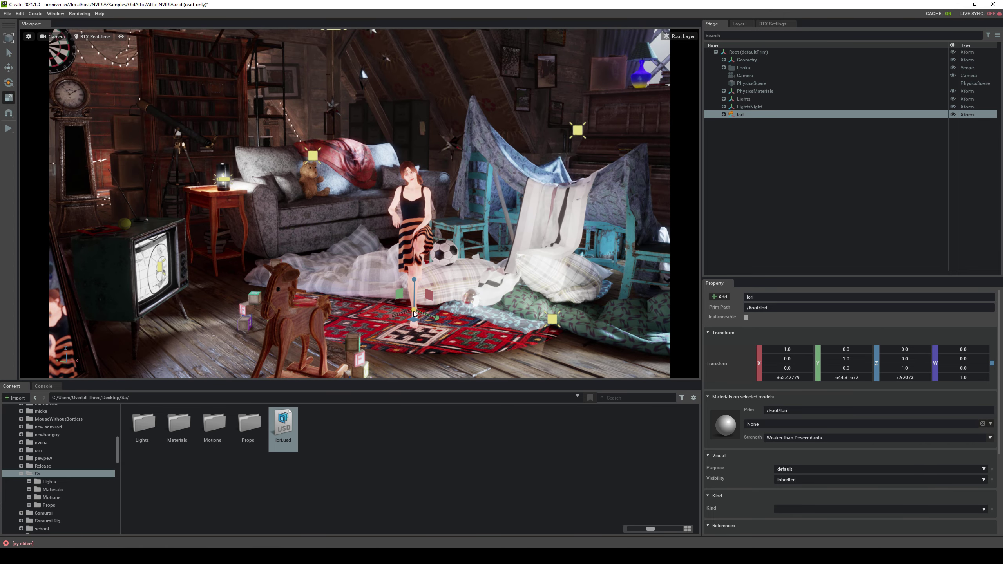
left_click_drag(414, 312, 375, 133)
left_click_drag(390, 210, 400, 210, "alt")
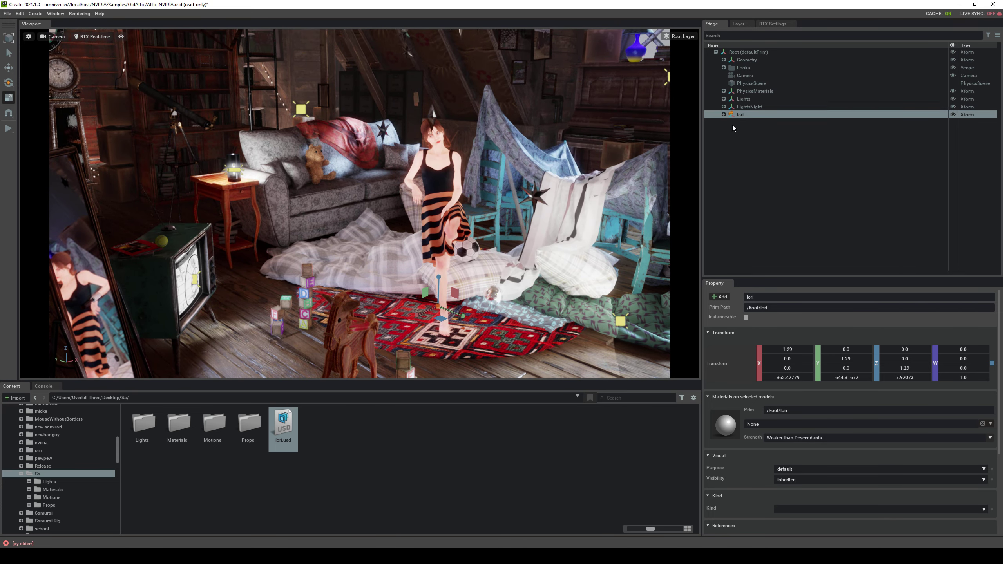
- Expand lori's LightRoot, select Key_01_0, and hide the Back_0 and Key_02_0 lights
left_click(723, 114)
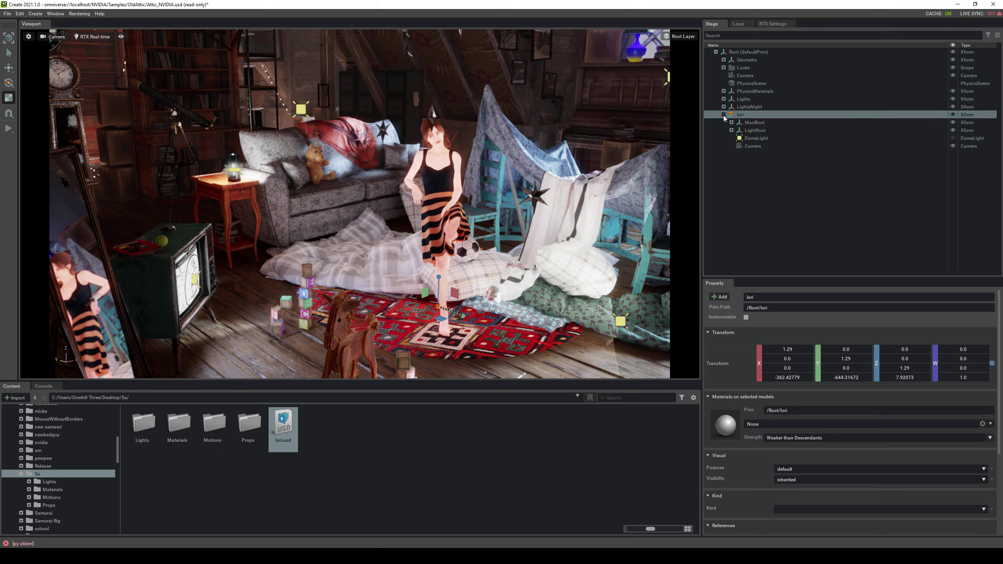
left_click(732, 137)
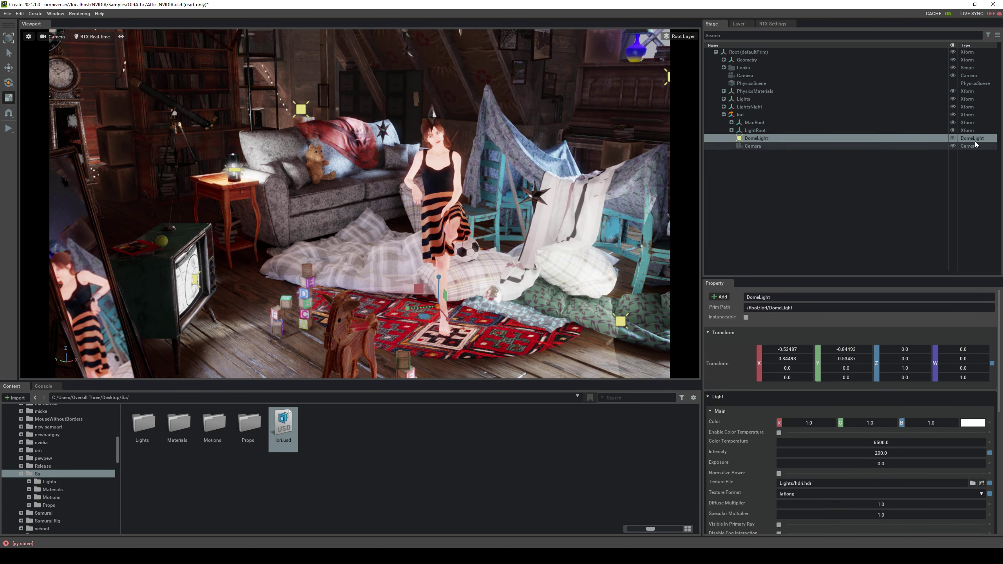
left_click(732, 131)
left_click(940, 138)
left_click(953, 146)
left_click(952, 154)
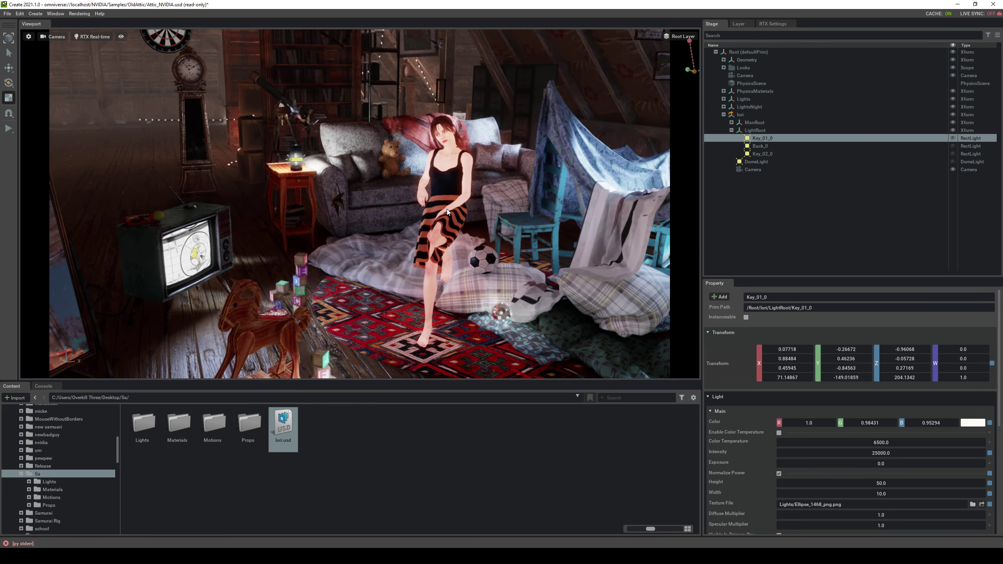
scroll(452, 204, "down", 3)
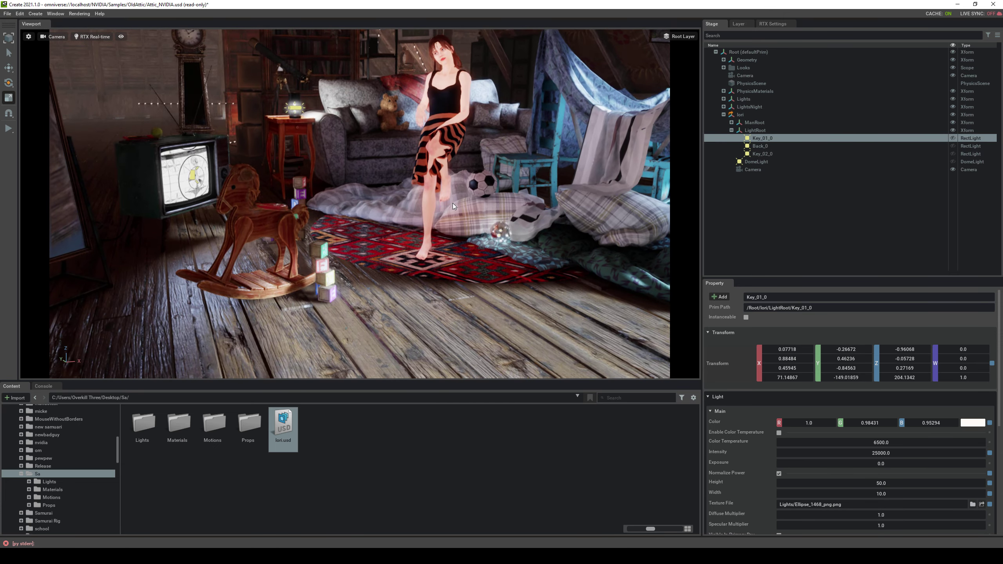
scroll(454, 201, "up", 3)
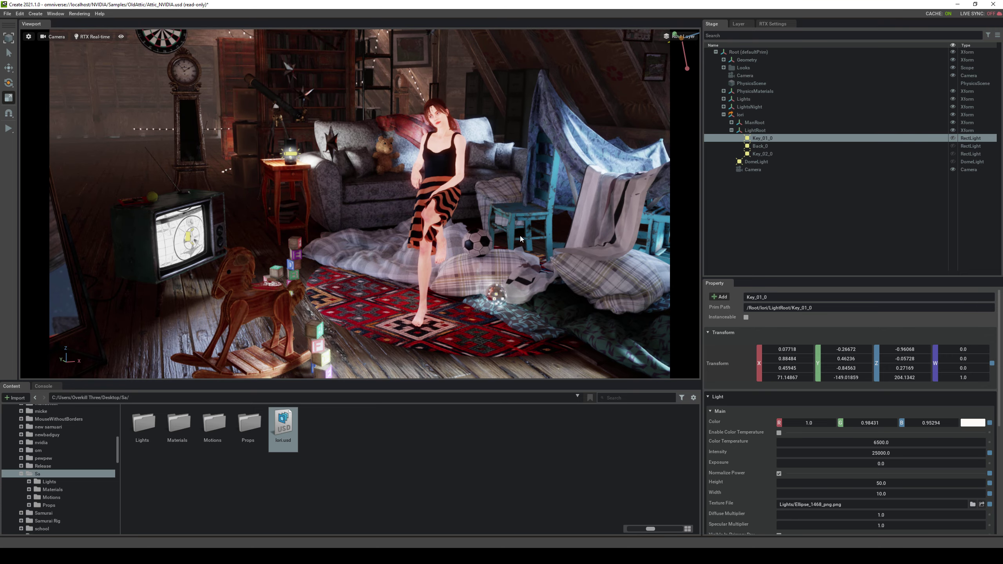
right_click_drag(521, 235, 701, 225)
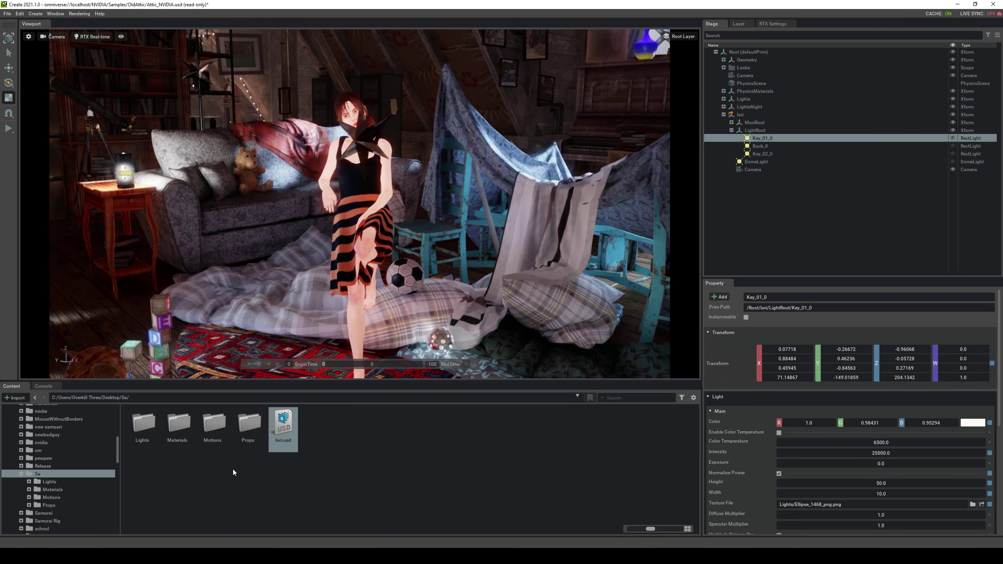
- Drag CC_Base.usd and CC_Base.Await.usd from the Props folder into the attic beside lori
double_click(249, 423)
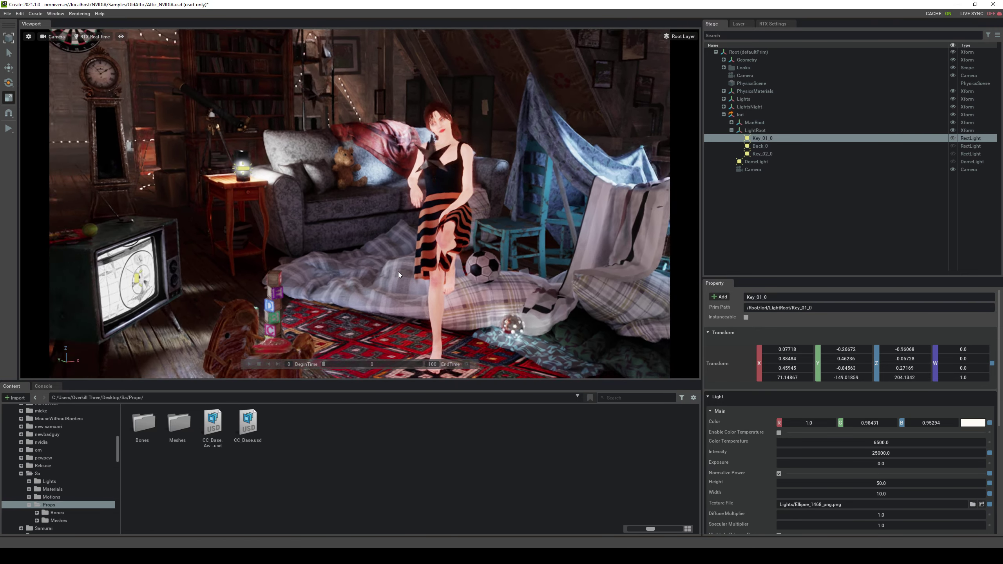
left_click_drag(249, 430, 330, 331)
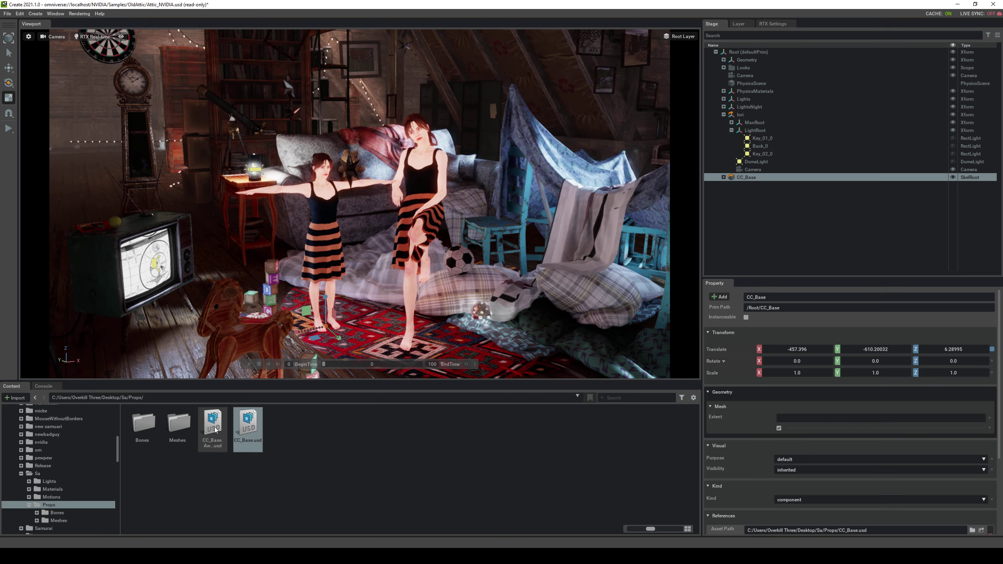
left_click_drag(218, 431, 520, 340)
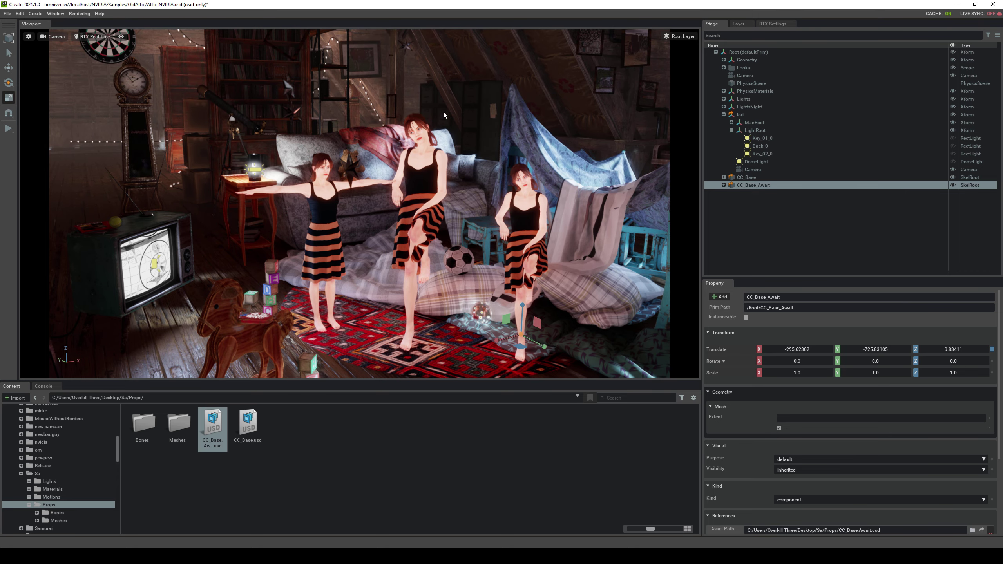
- Enable Show Lights in the RTX ray tracing settings and expand Caustics
left_click(79, 14)
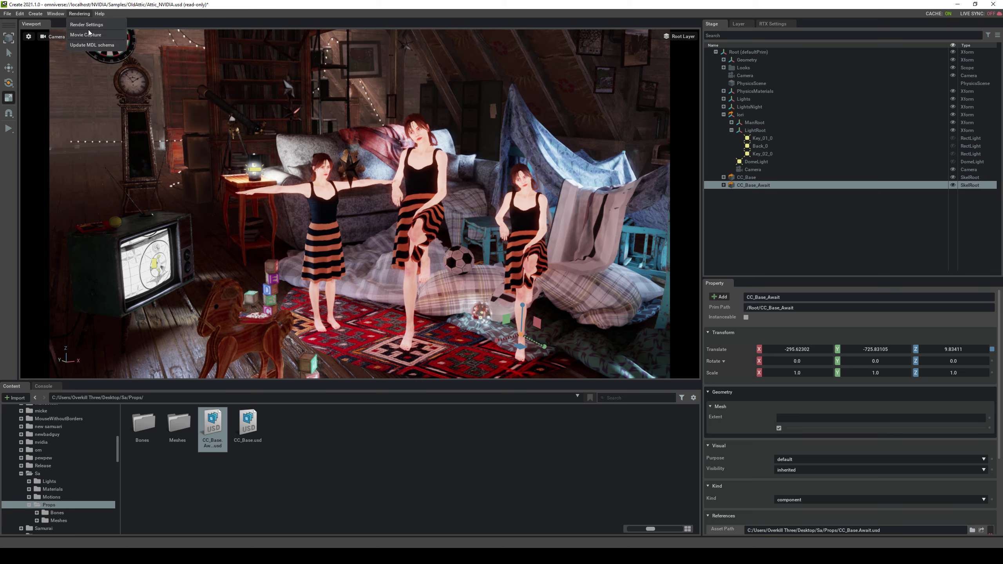
left_click(88, 25)
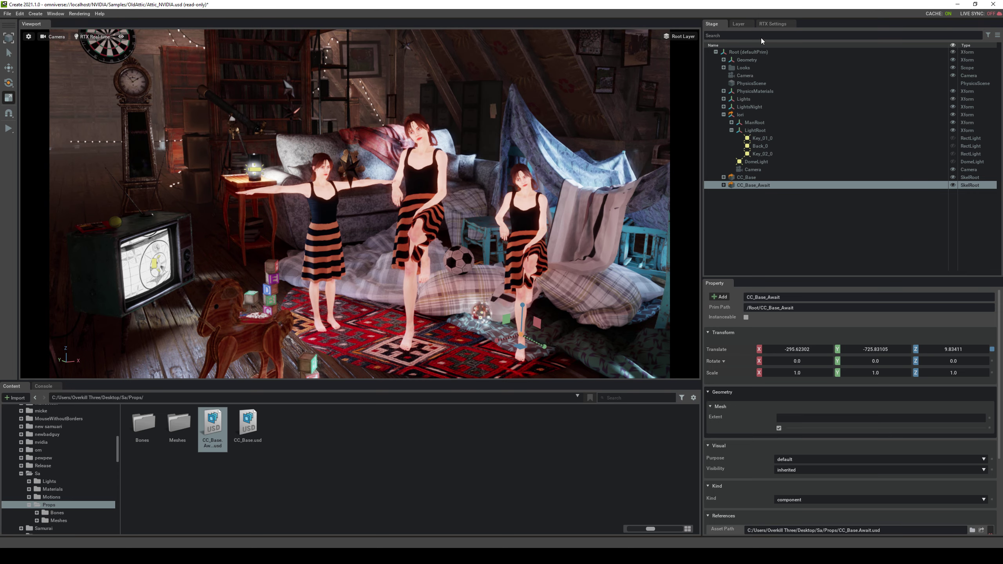
left_click(772, 25)
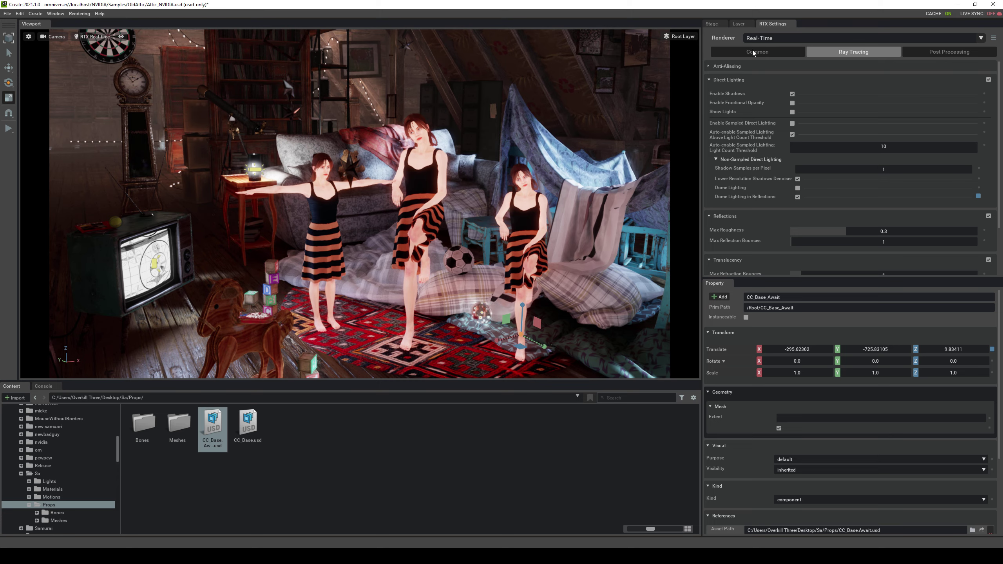
left_click(753, 51)
left_click(854, 52)
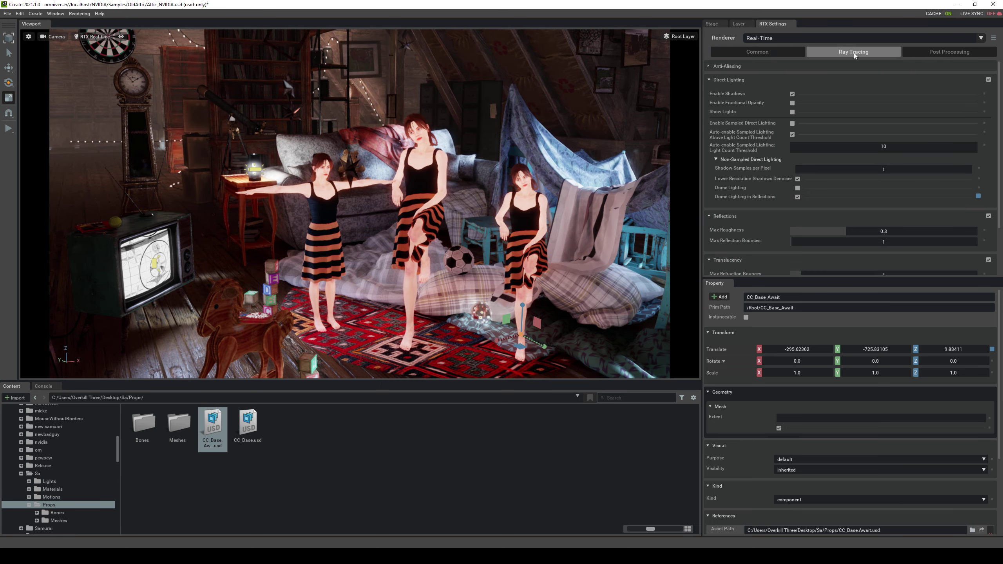
left_click(792, 112)
scroll(849, 170, "down", 3)
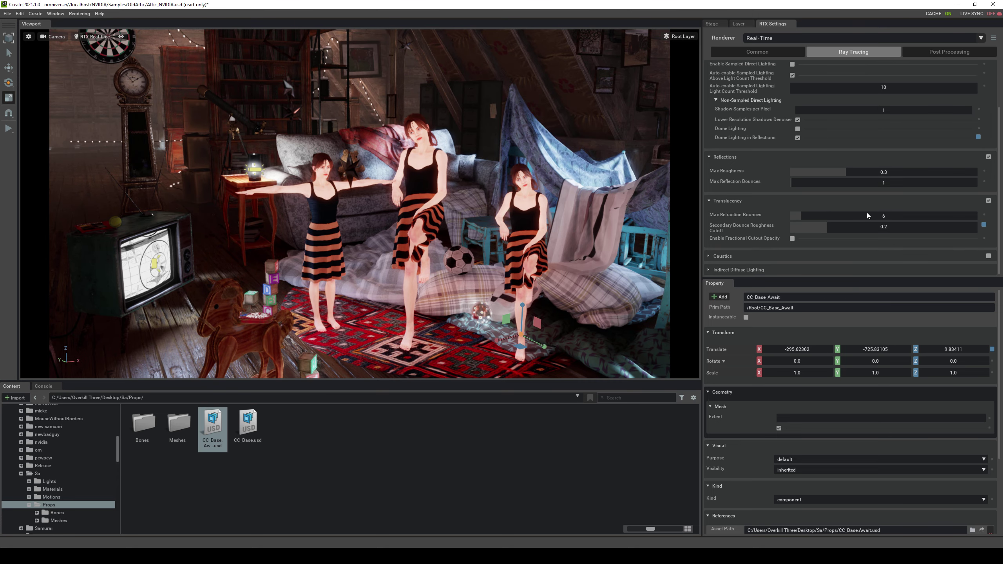
left_click(709, 256)
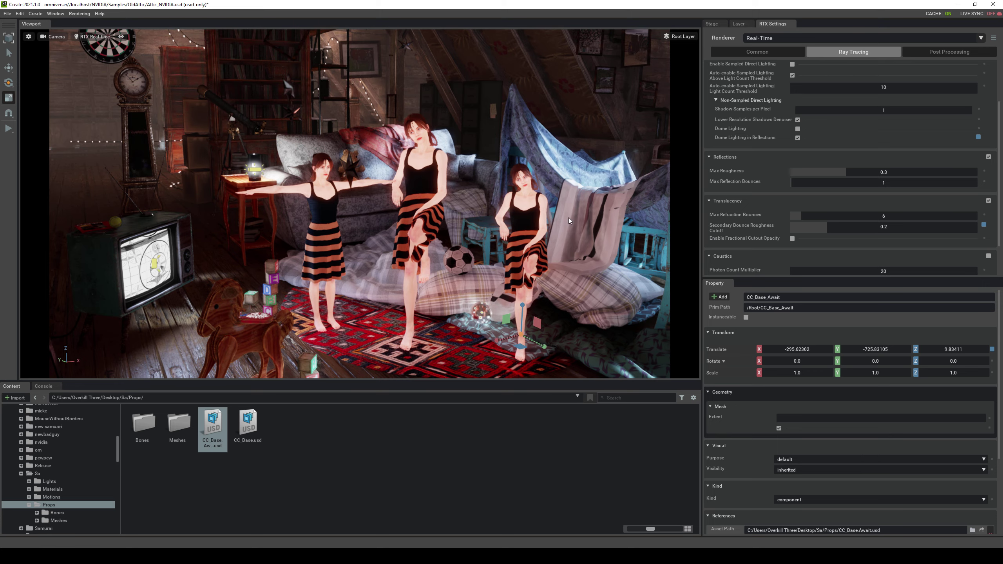
- Expand Auto Exposure in the Post Processing settings
left_click(938, 53)
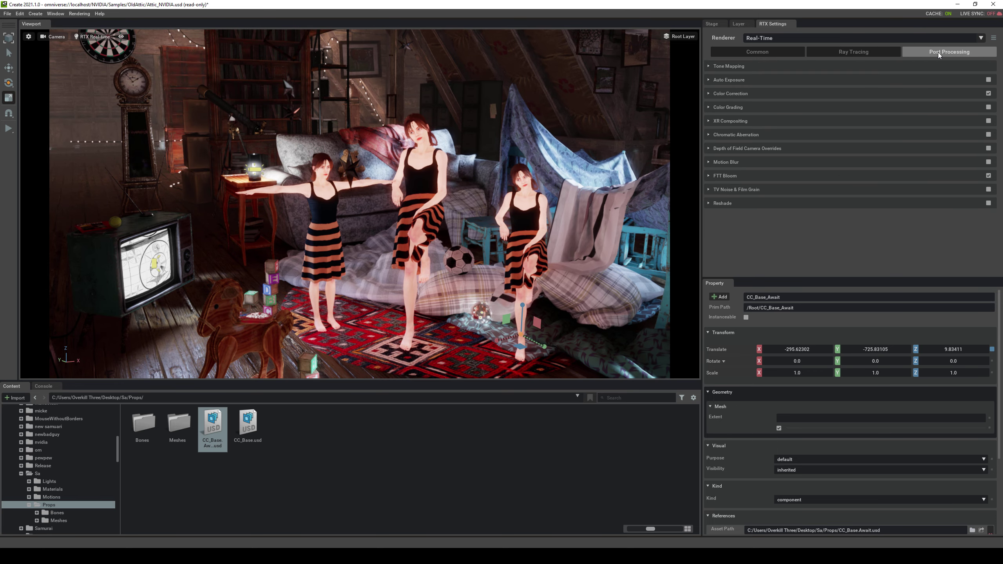
left_click(709, 80)
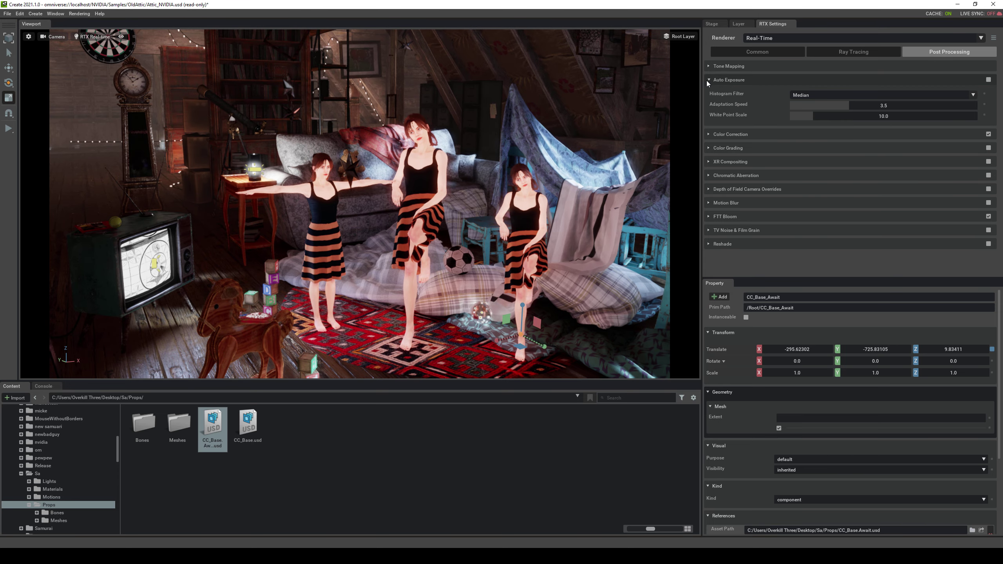
left_click(709, 134)
left_click(709, 134)
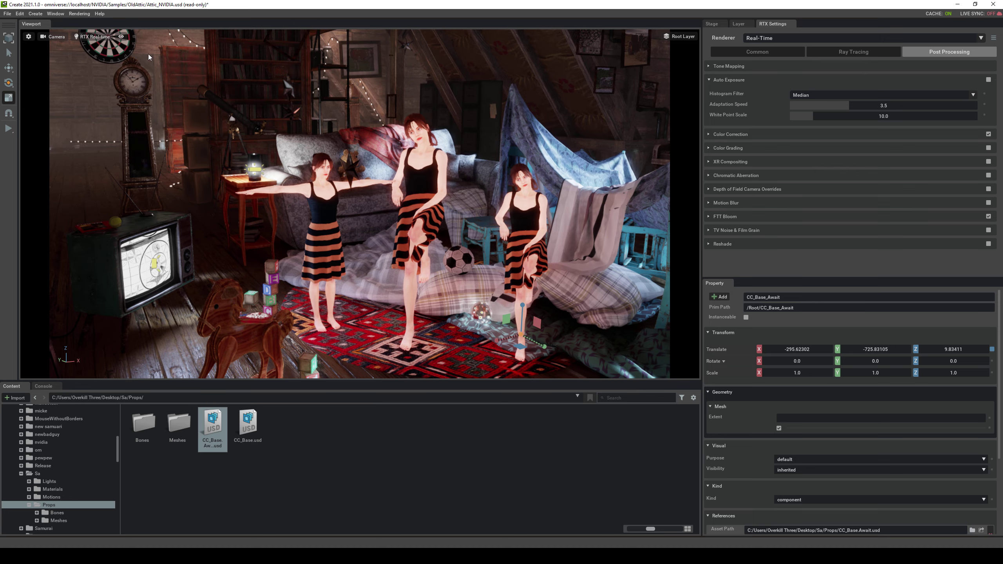
- Open the Movie Capture window from the Rendering menu and move it aside
left_click(79, 13)
left_click(97, 35)
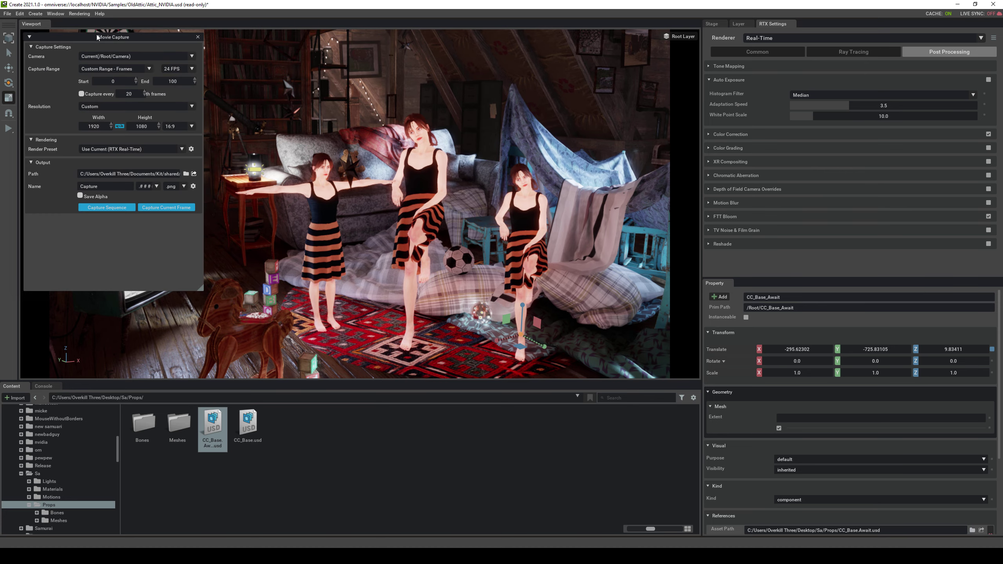
left_click_drag(98, 37, 196, 118)
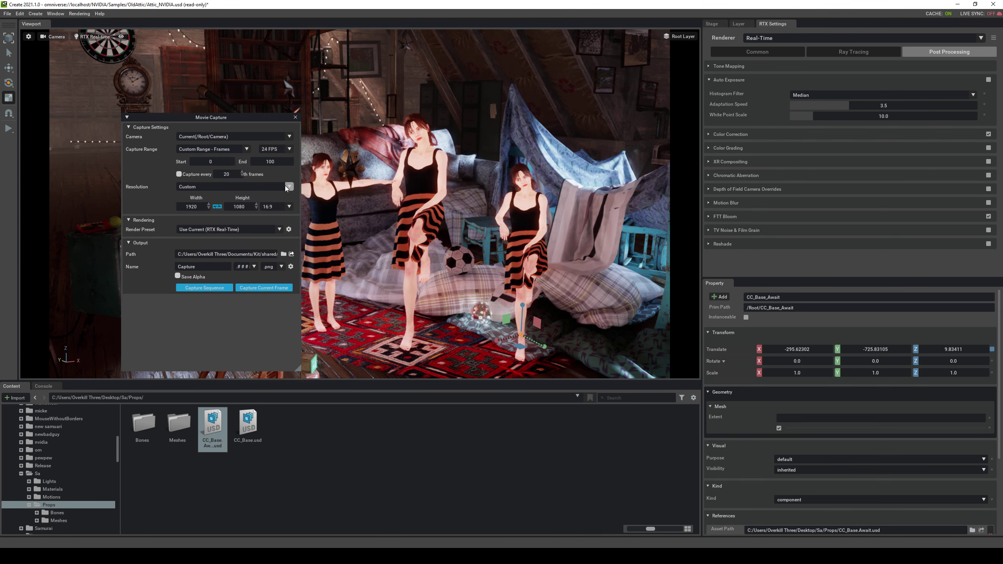
- Keep the Custom 1920×1080 resolution and the Use Current RTX Real-Time render preset
left_click(225, 187)
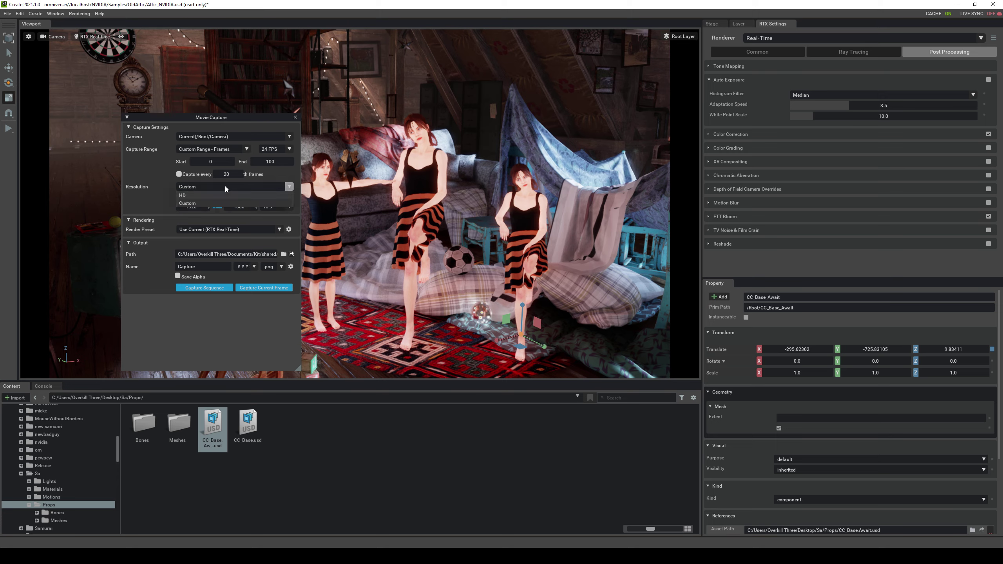
left_click(195, 201)
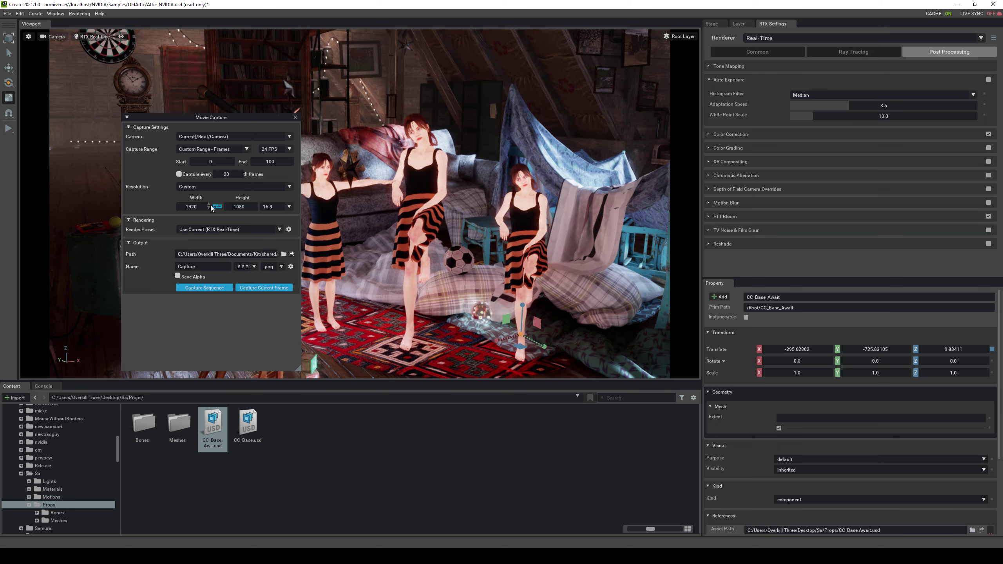
left_click(265, 228)
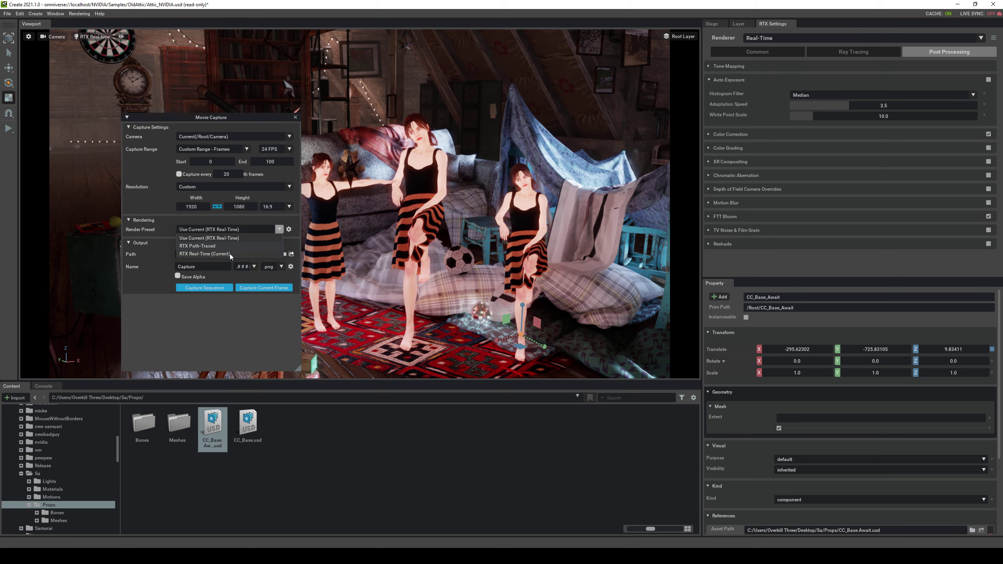
left_click(244, 319)
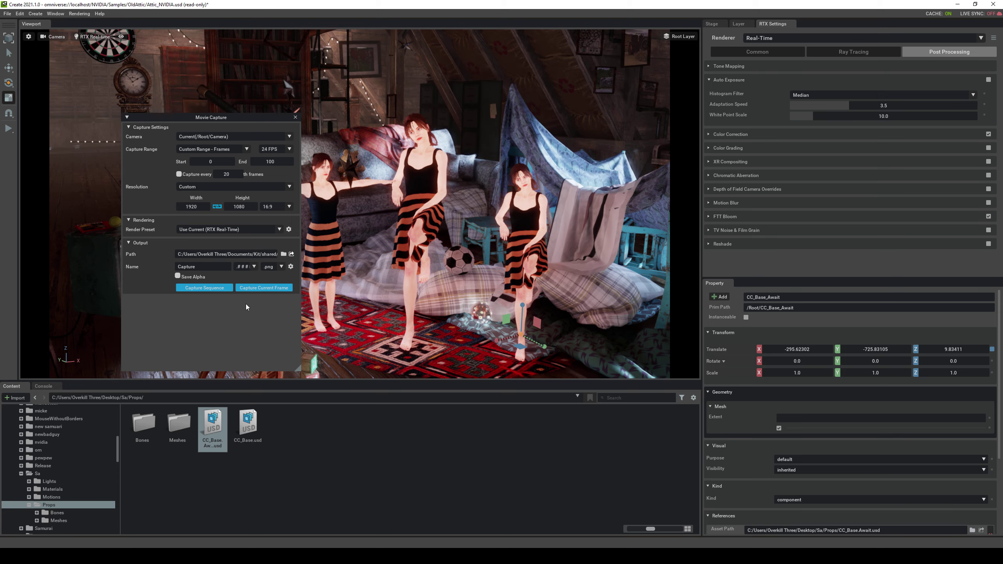
- Close the Movie Capture window to reveal the full attic viewport with the three characters
left_click(296, 117)
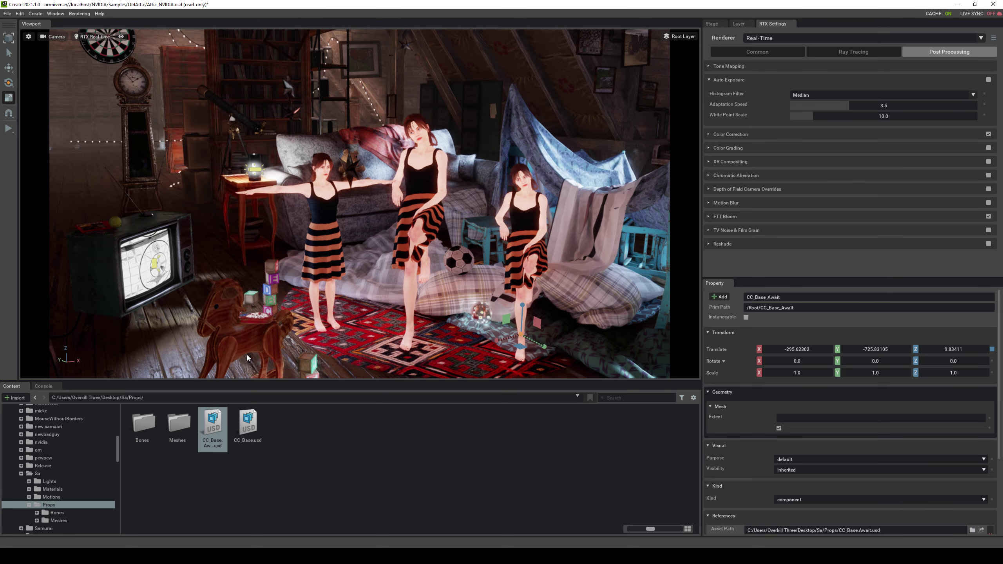